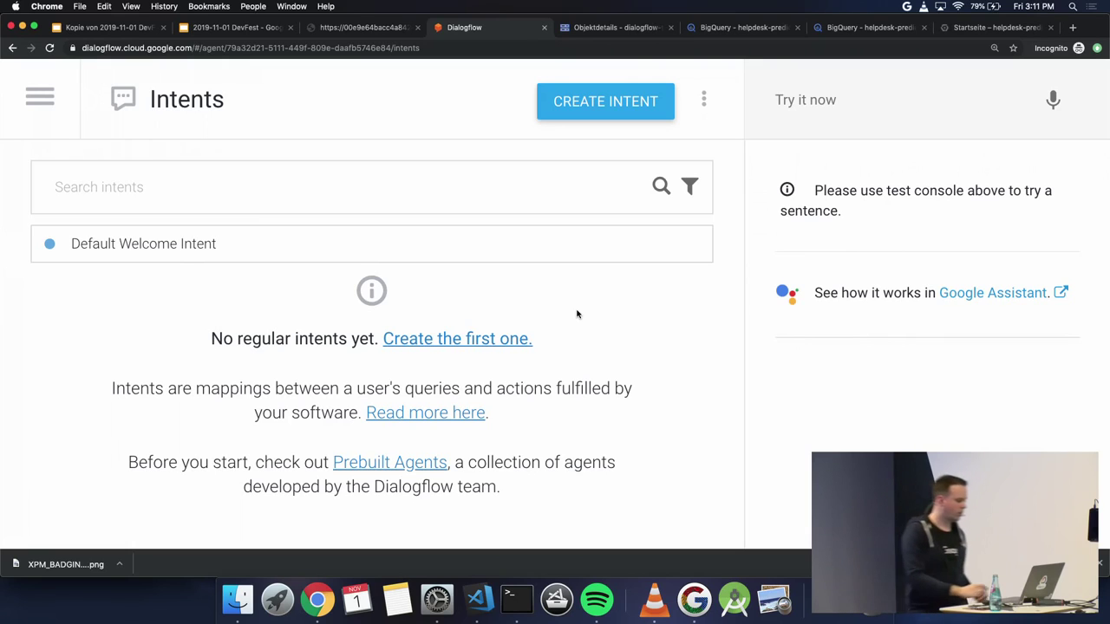
Create a new intent named "Place Order".
click(623, 115)
click(245, 108)
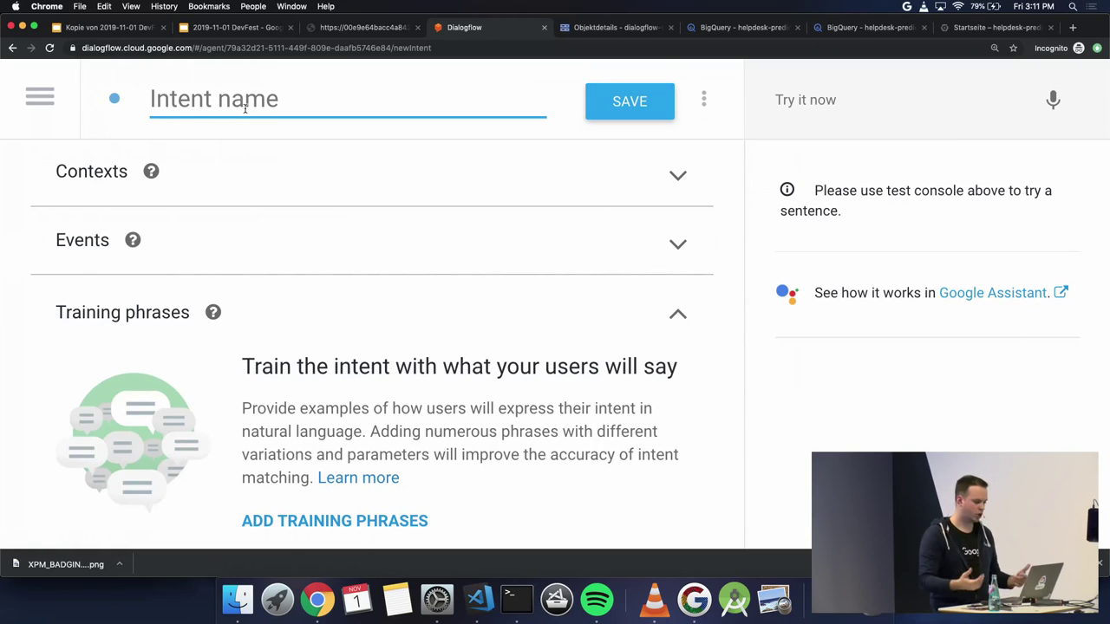
text(Place Order)
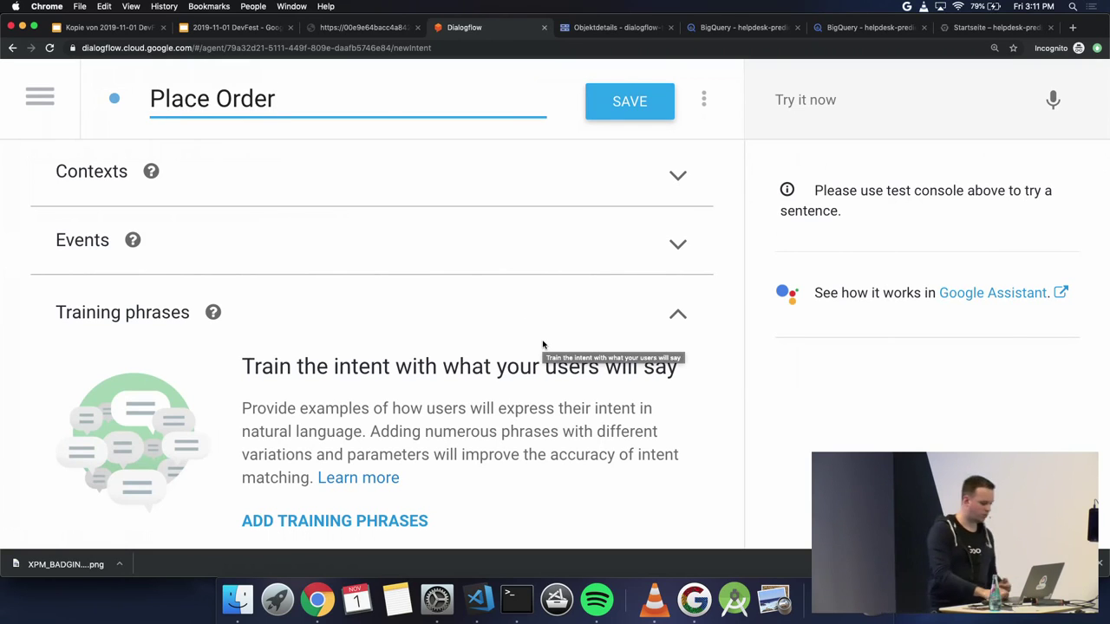
Add the first training phrase "Order!" to the Place Order intent and save it.
scroll(543, 346, down, 2)
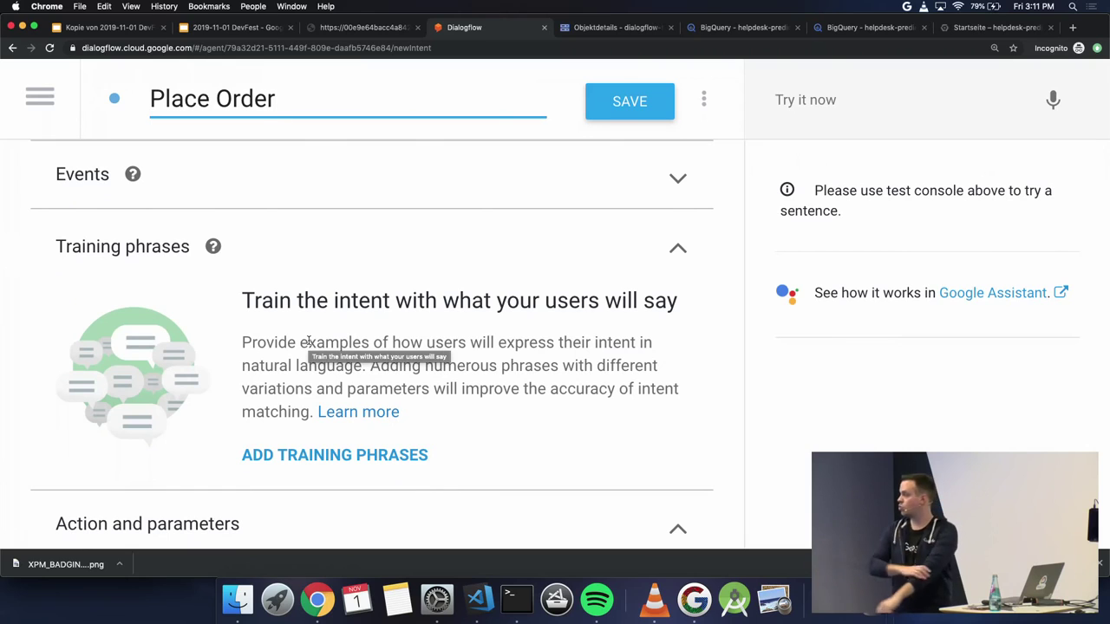
click(333, 456)
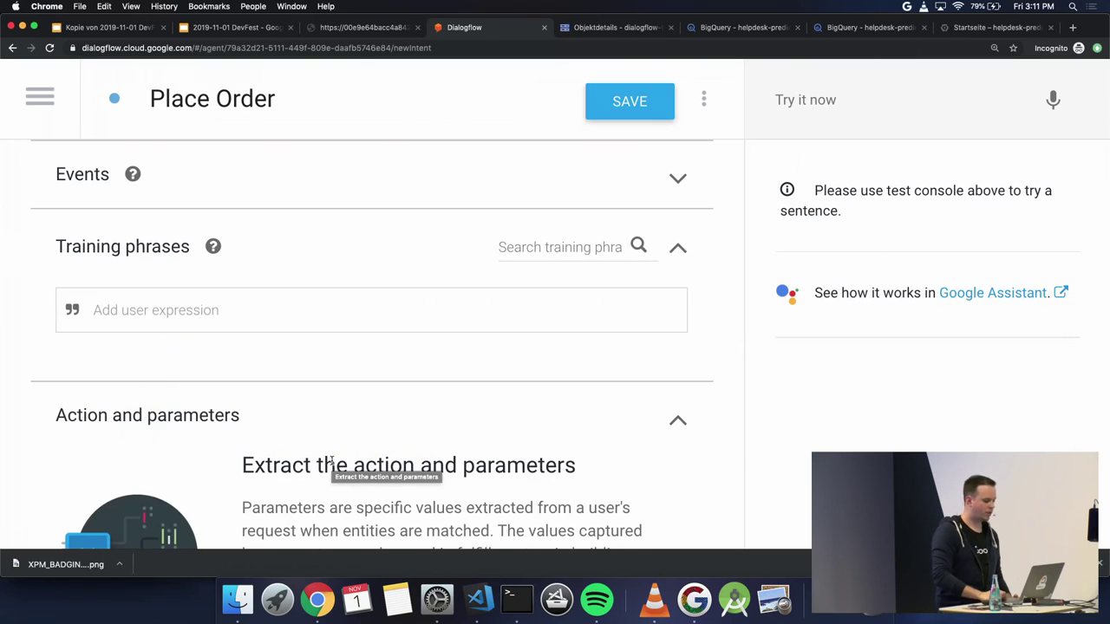
scroll(335, 468, down, 1)
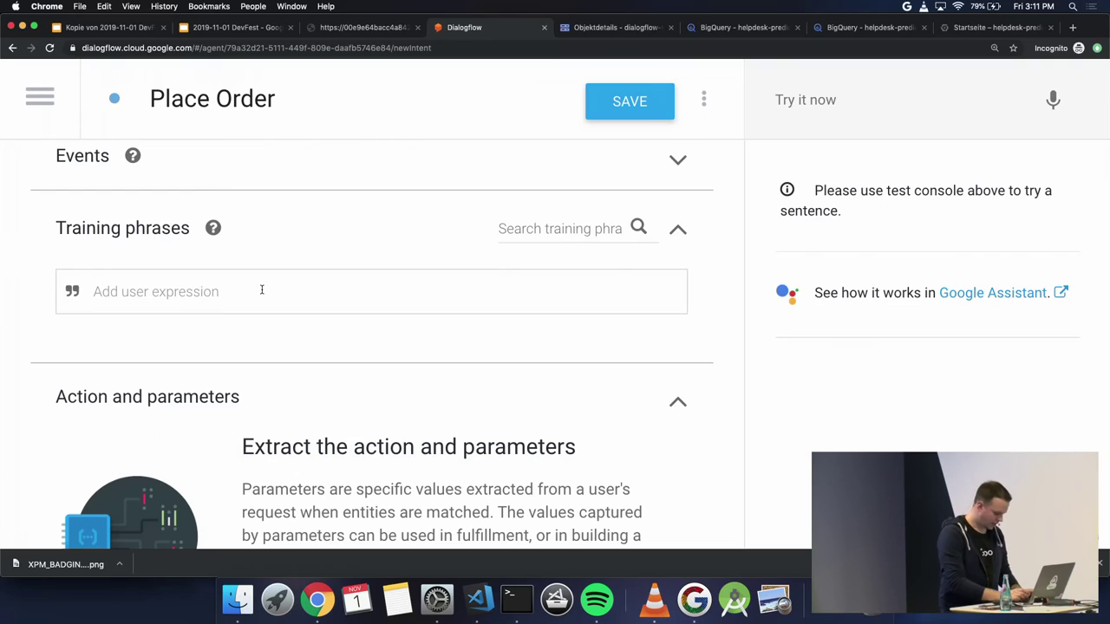
text(Order!)
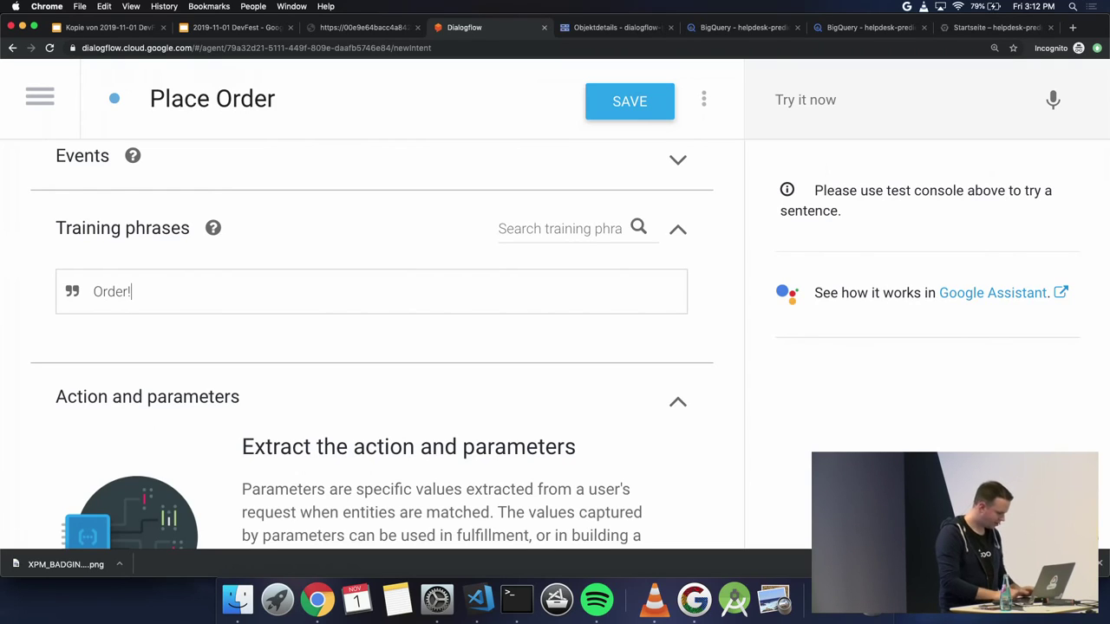
click(632, 104)
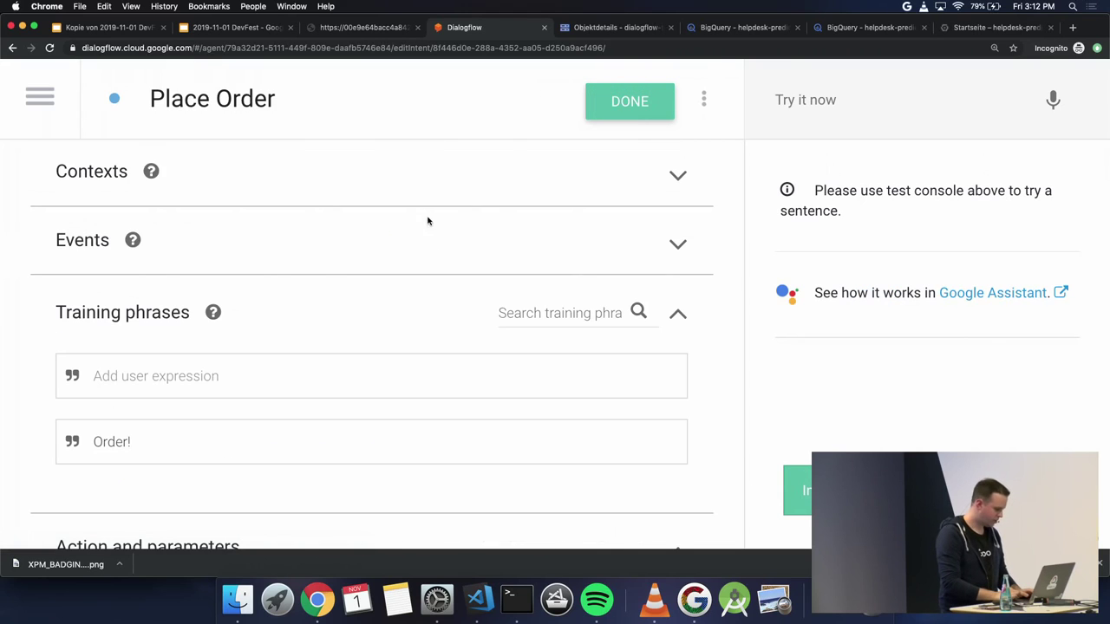
Add the training phrase "I want to place an order" and save the intent.
scroll(434, 291, down, 1)
scroll(434, 291, up, 1)
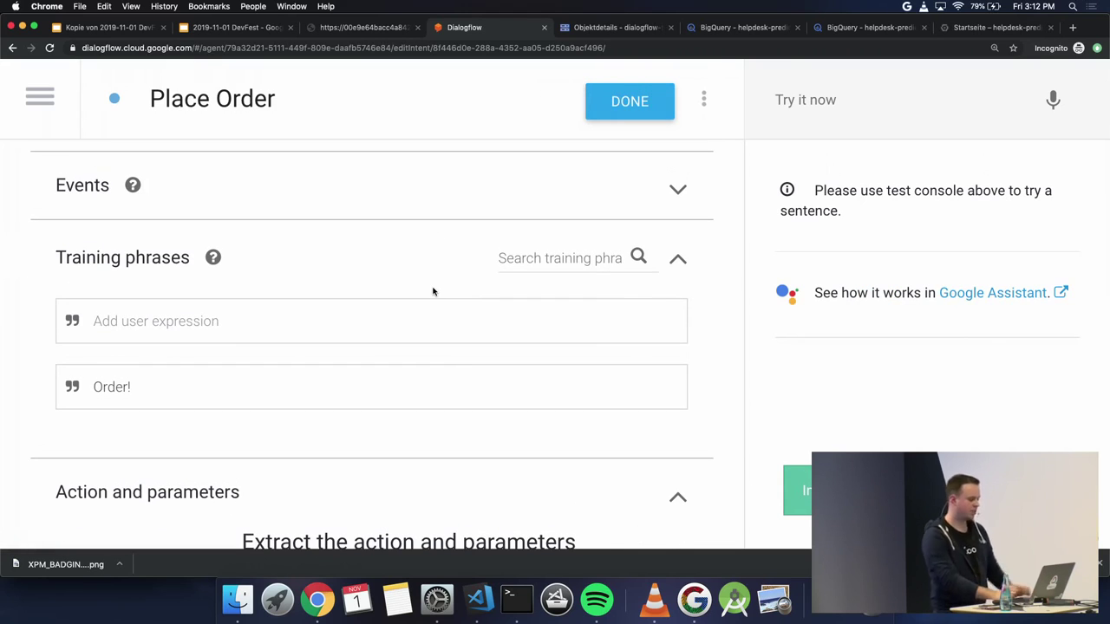
text(I)
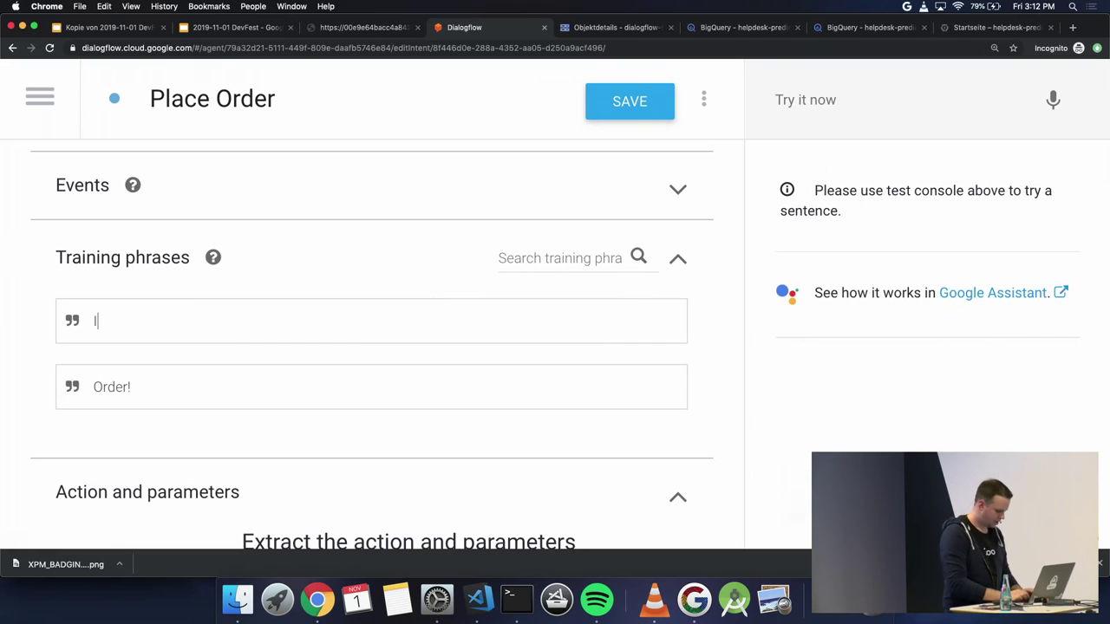
text( want to place an order)
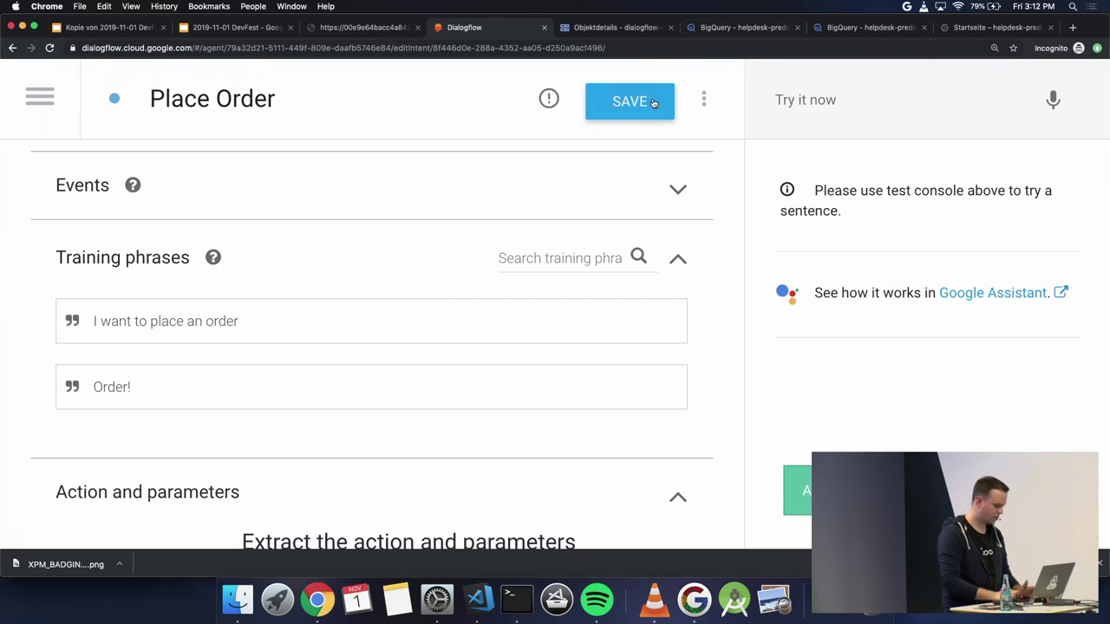
click(653, 103)
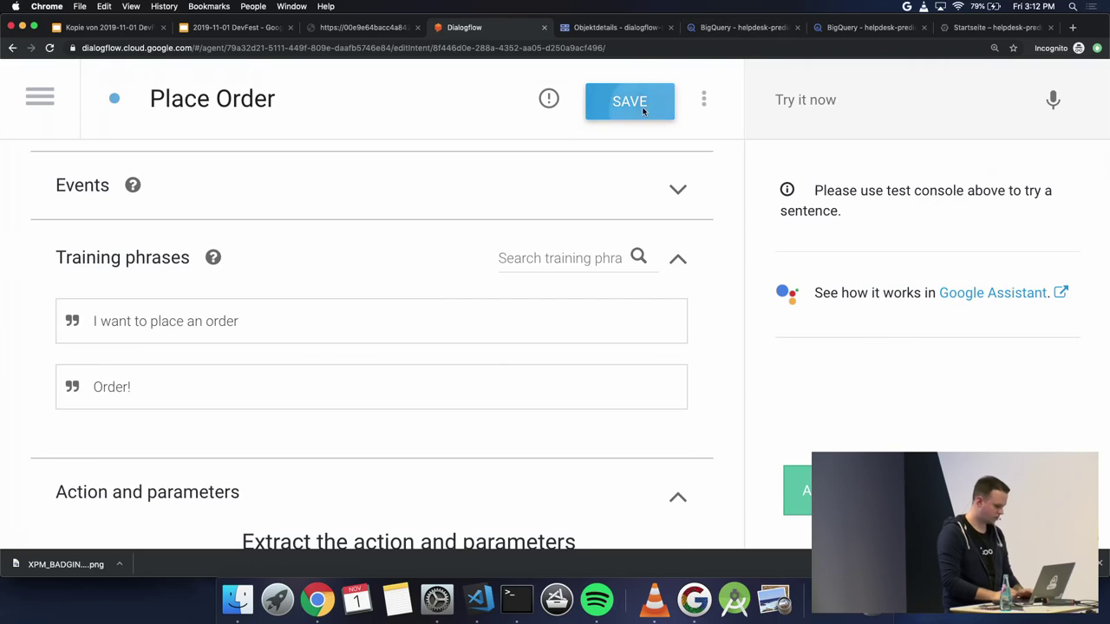
Add the training phrase "I want to buy something" and save the intent.
click(306, 326)
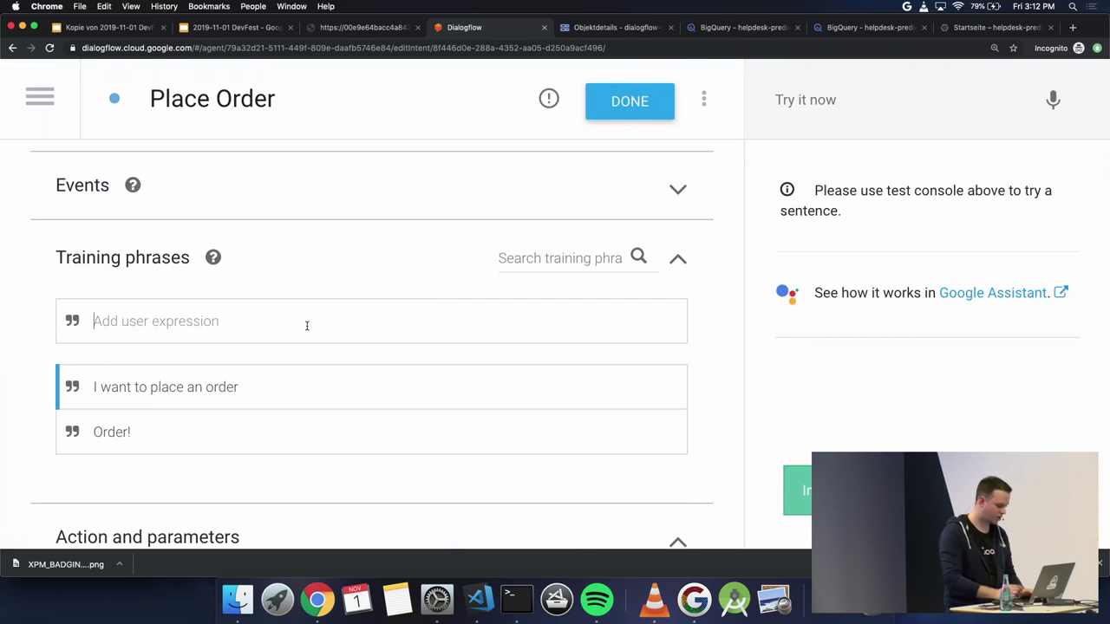
text(I w)
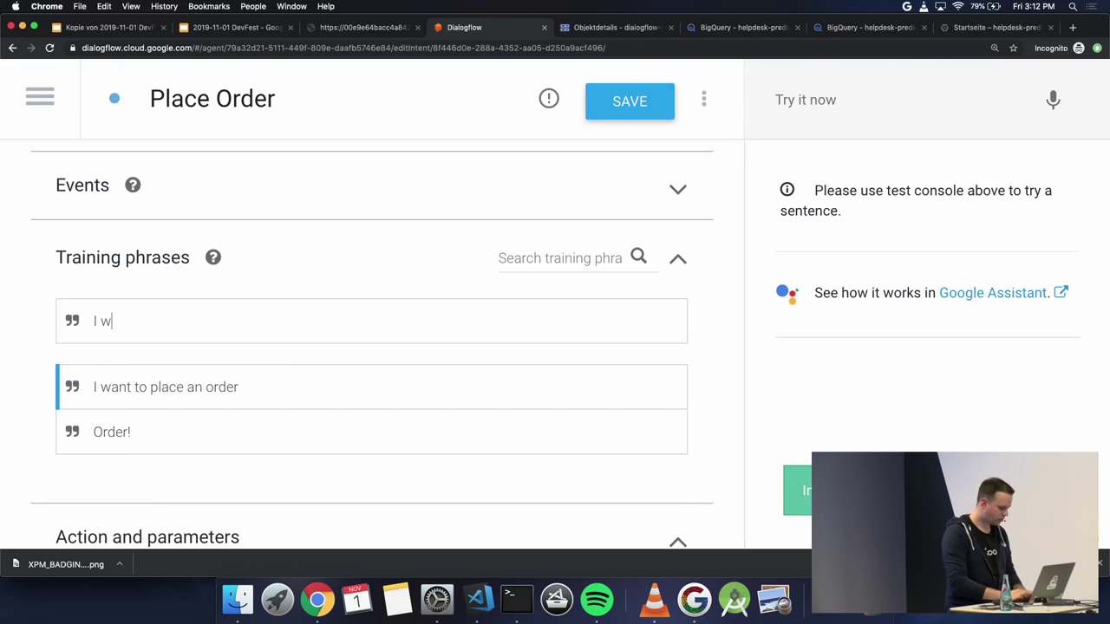
text(ant to buy so)
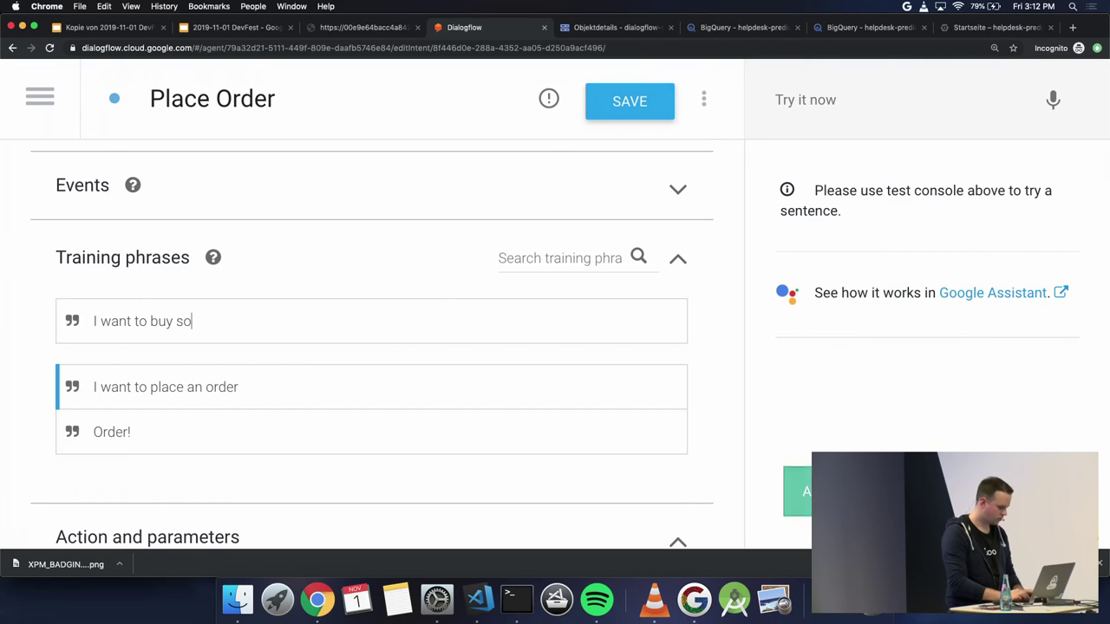
text(mething)
click(608, 111)
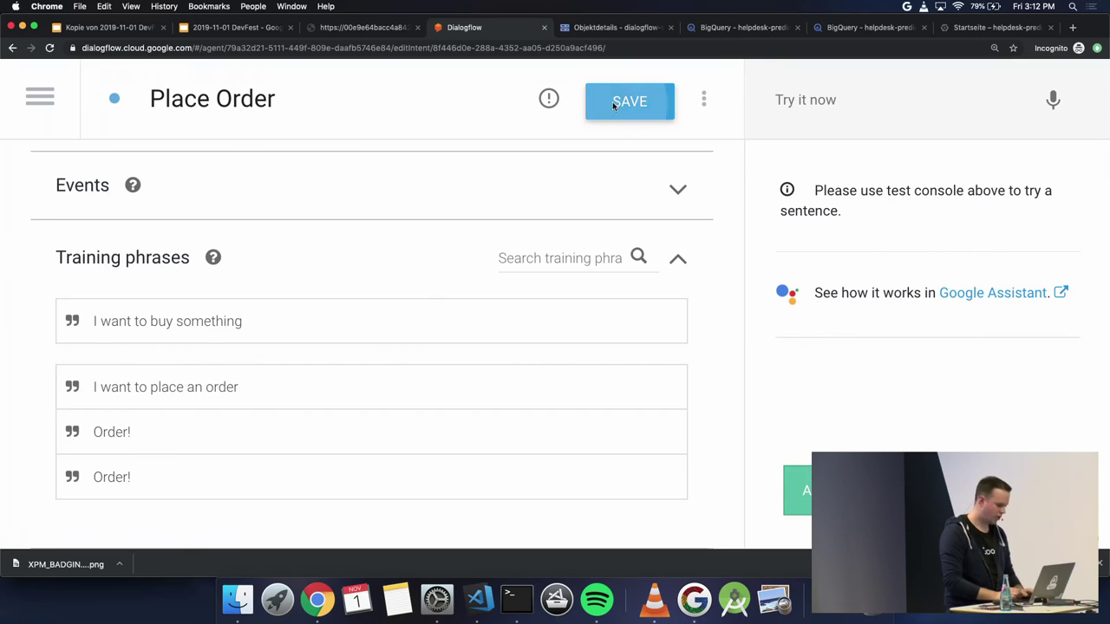
Add the training phrase "Buy" to the Place Order intent.
click(315, 307)
text(Buy)
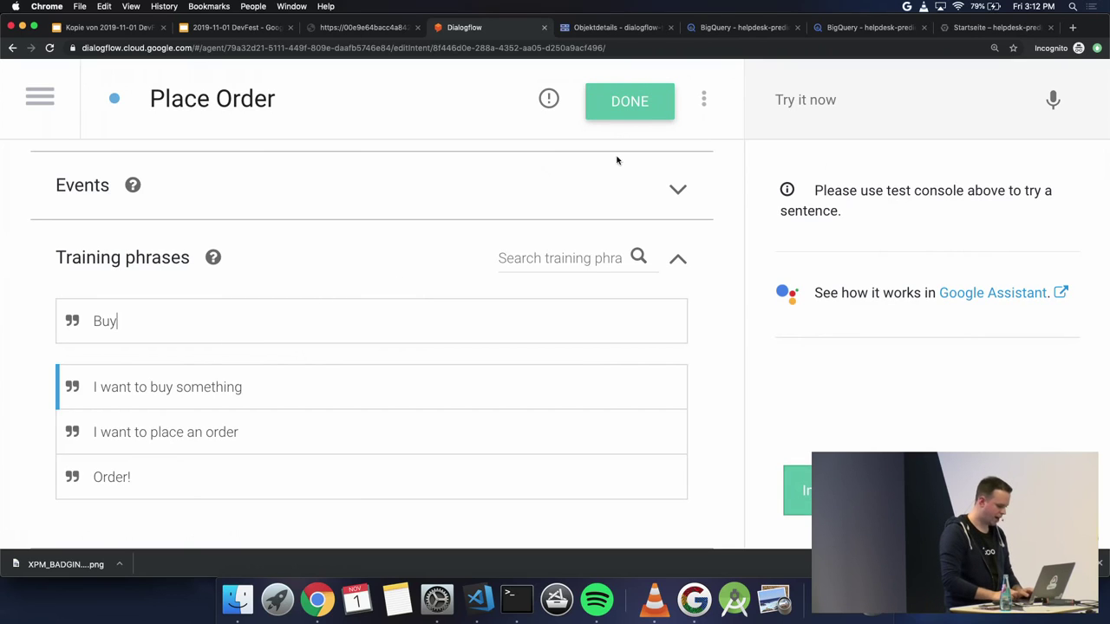
click(621, 105)
Add a required parameter named articleNumber to the intent's action and parameters.
scroll(477, 308, down, 2)
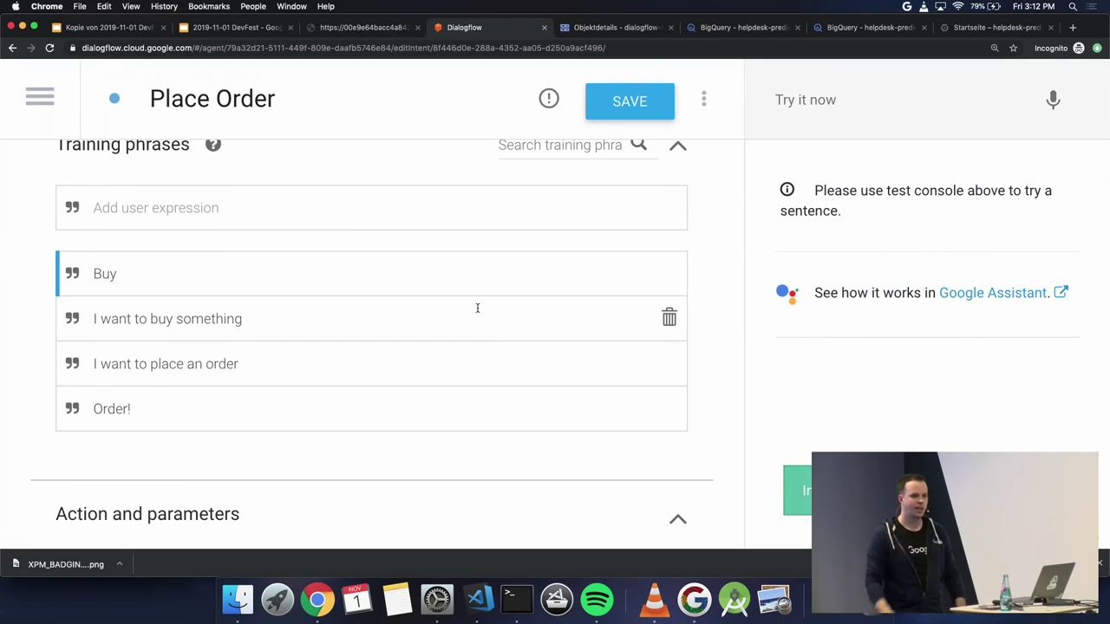
scroll(477, 308, down, 1)
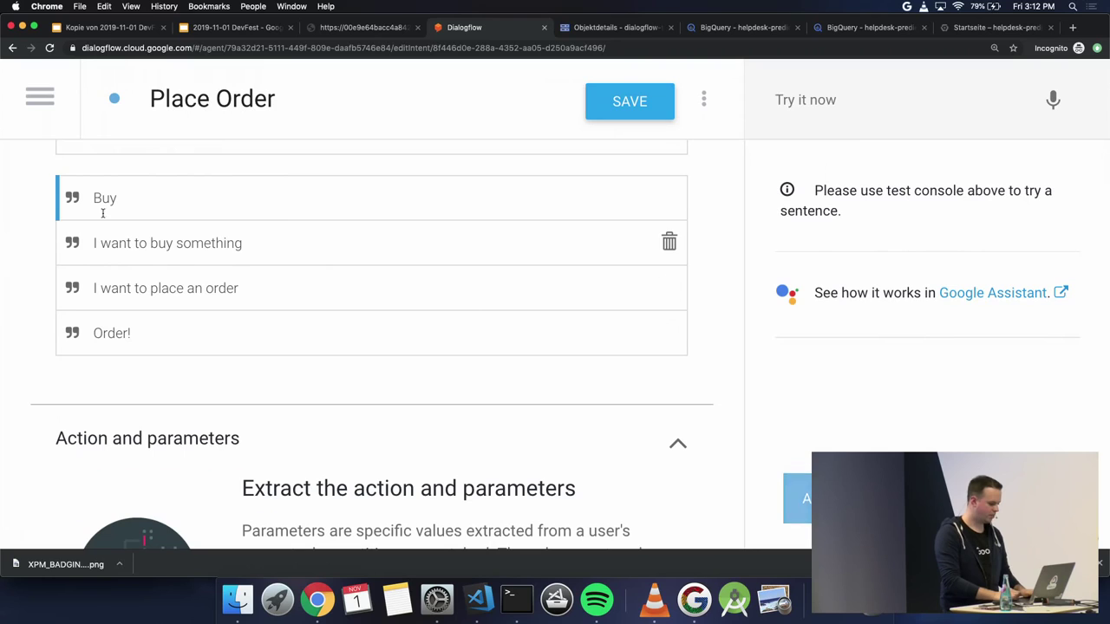
scroll(174, 318, up, 1)
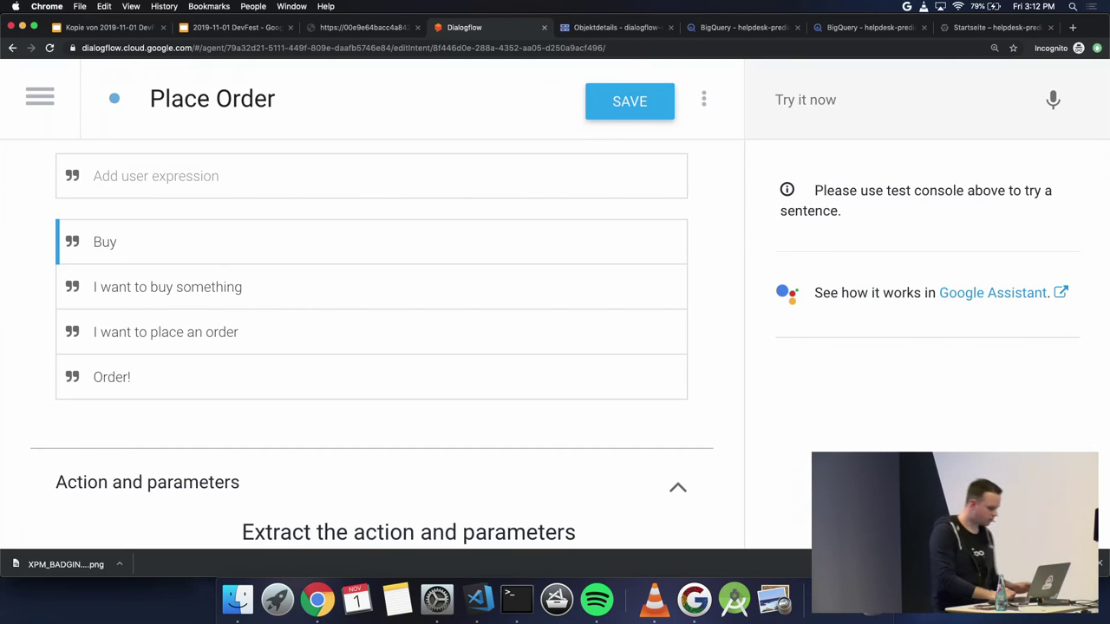
scroll(636, 467, down, 3)
scroll(636, 464, down, 3)
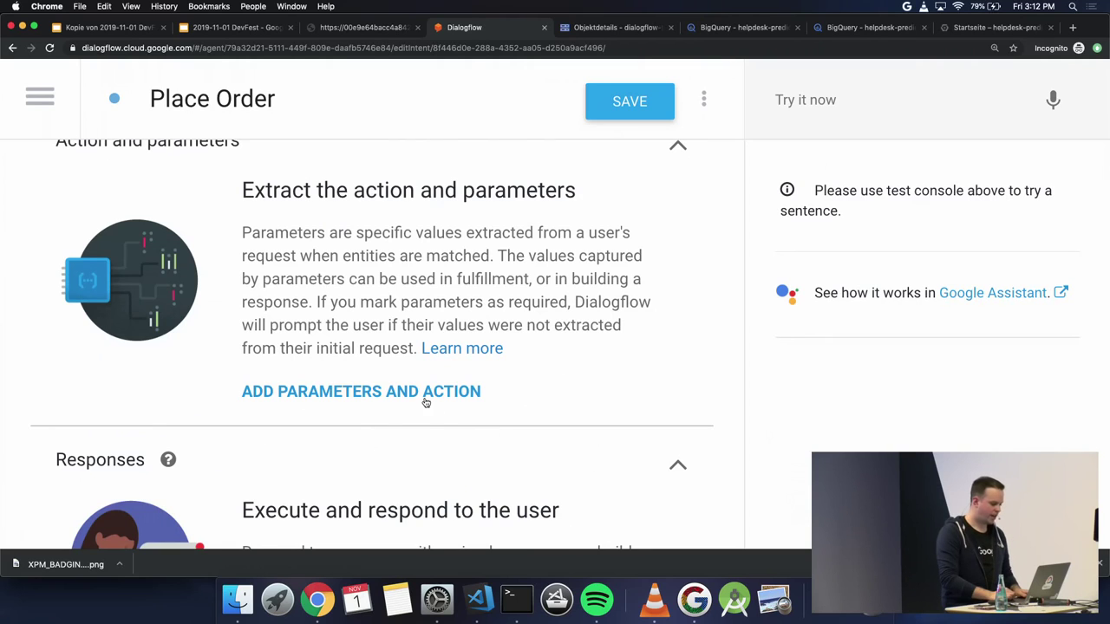
scroll(425, 402, up, 1)
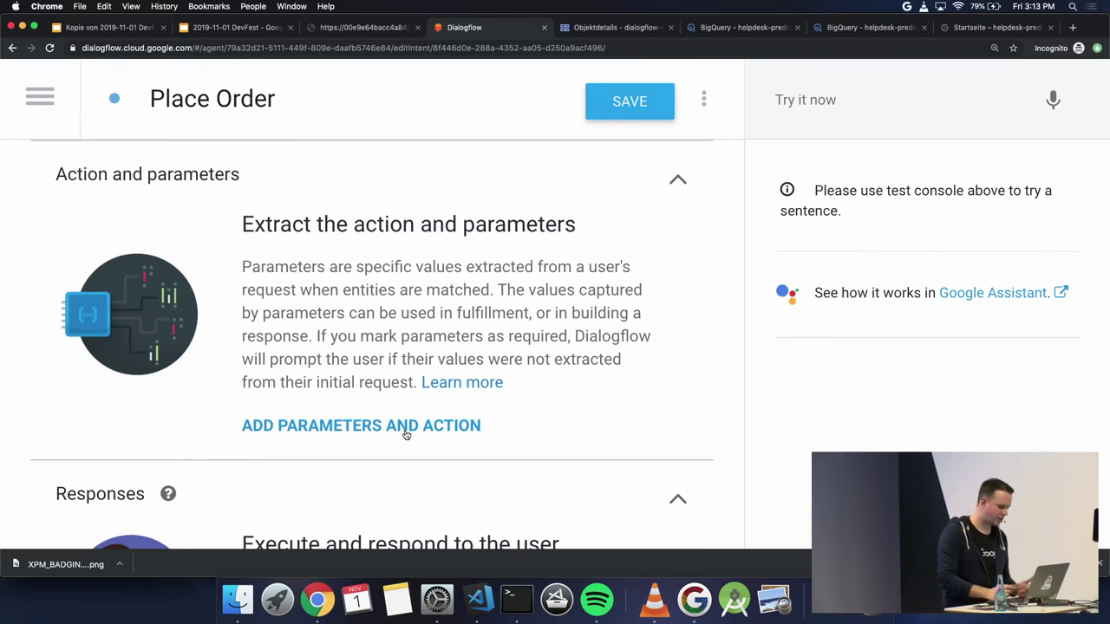
click(406, 428)
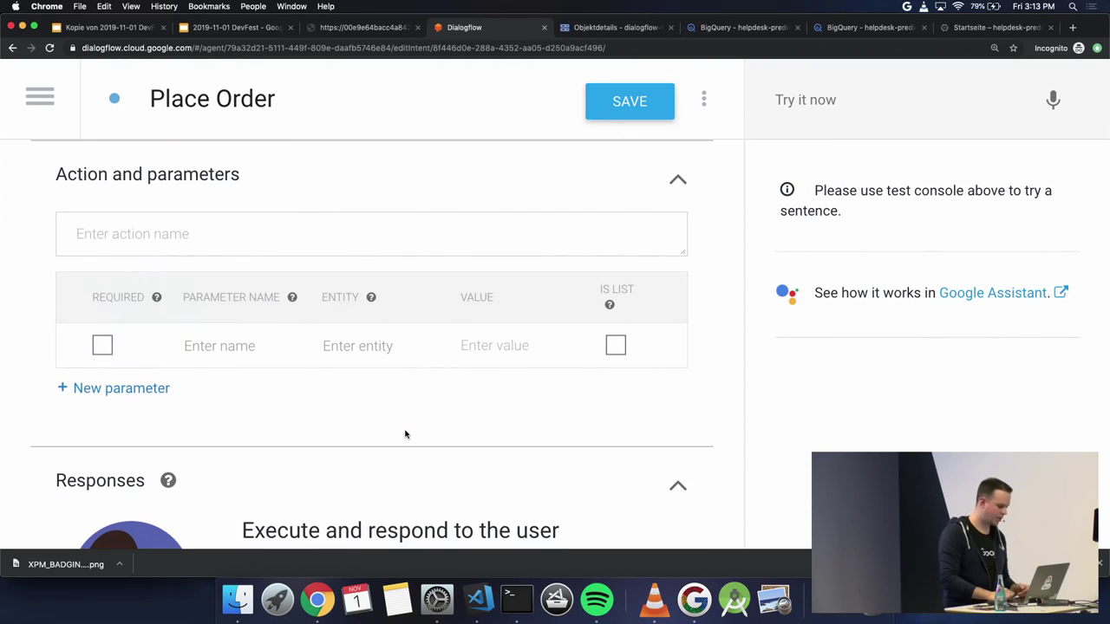
click(102, 346)
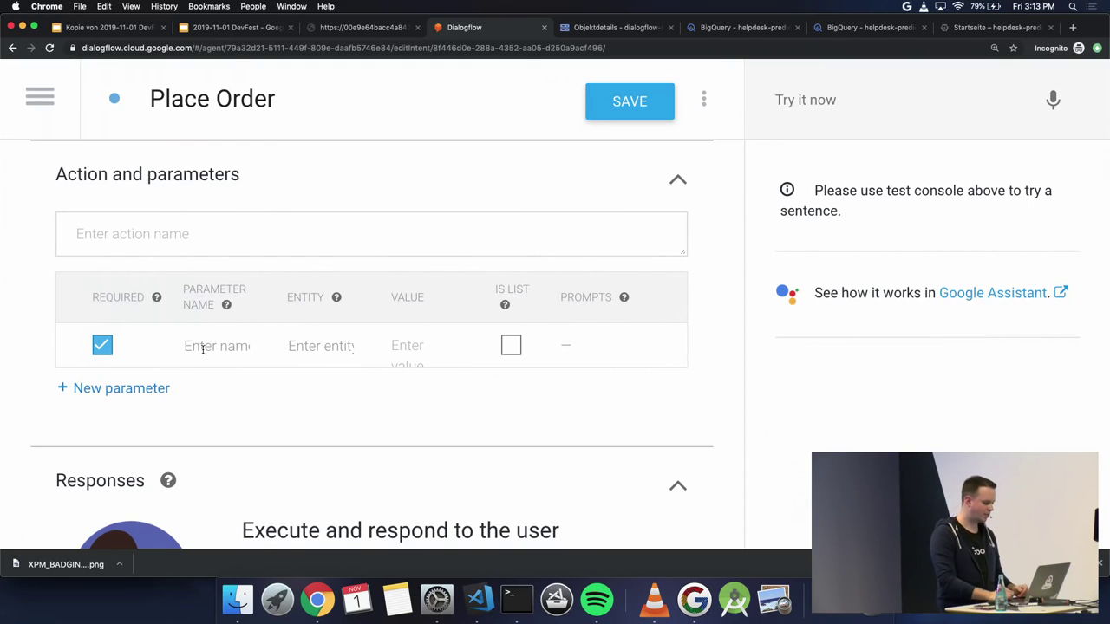
text(Ar)
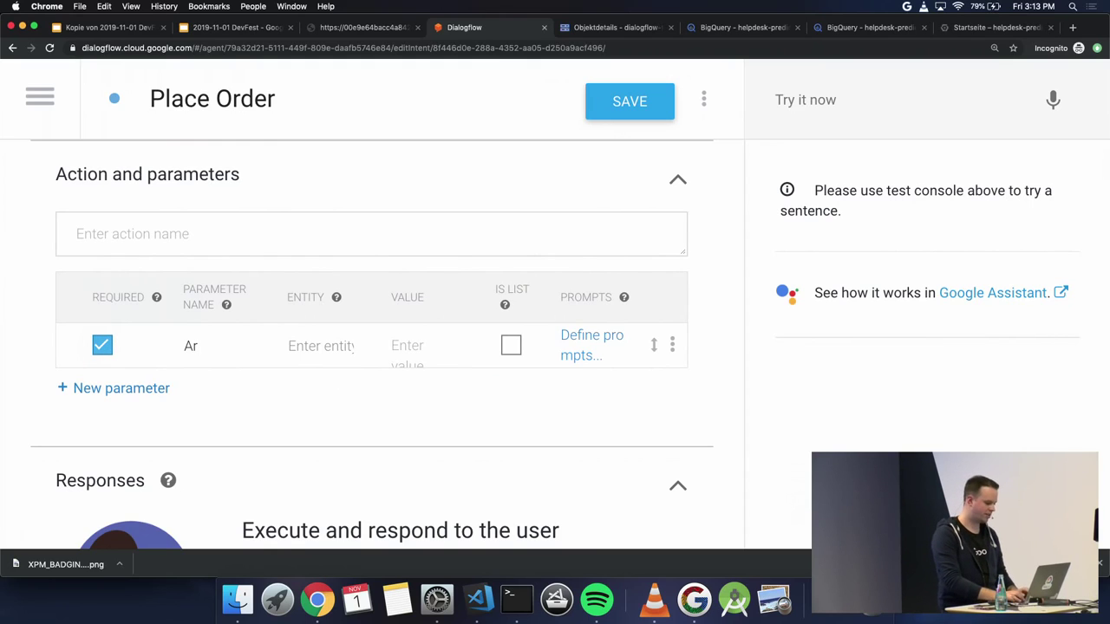
text(ticleNumber)
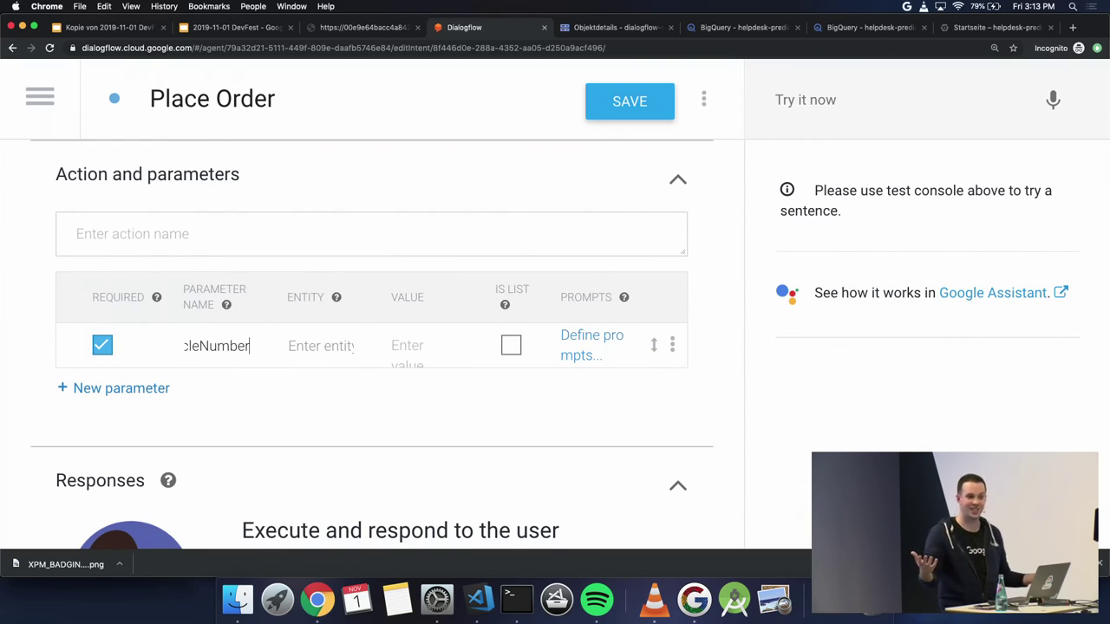
click(320, 346)
text(@)
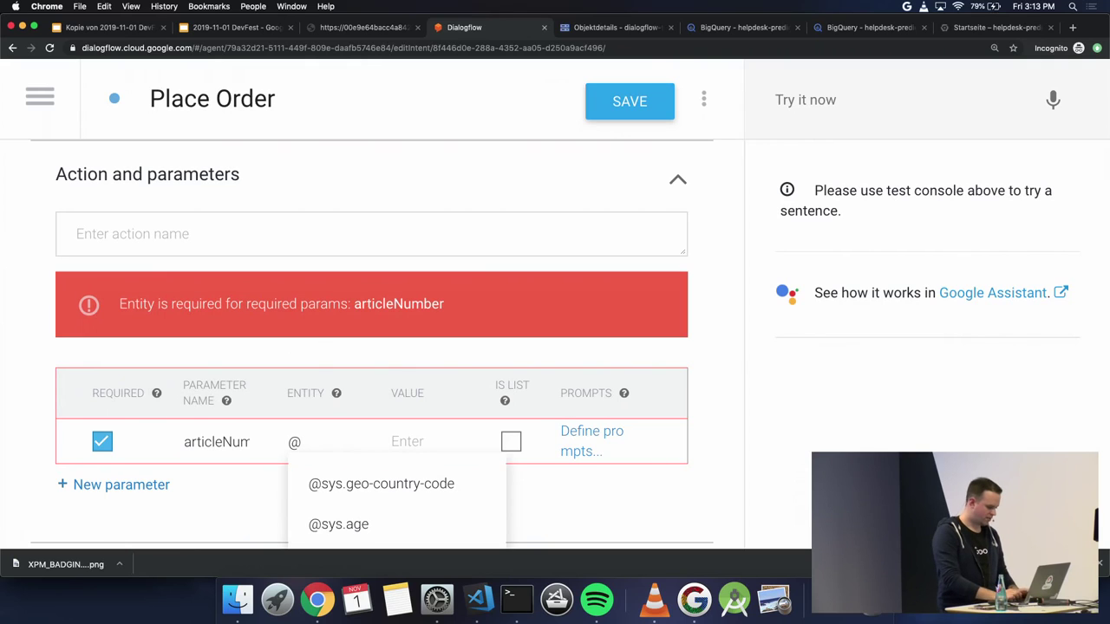
text(sys.)
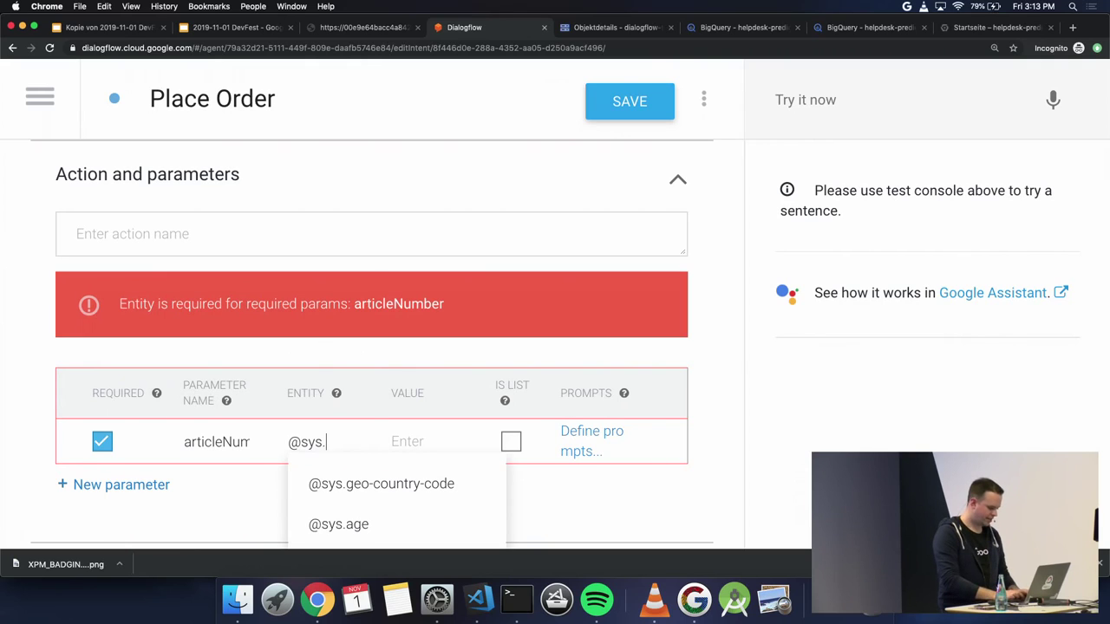
text(any)
click(387, 491)
Define the prompt "Please give the article number" for the articleNumber parameter and close its prompts dialog.
scroll(451, 504, down, 1)
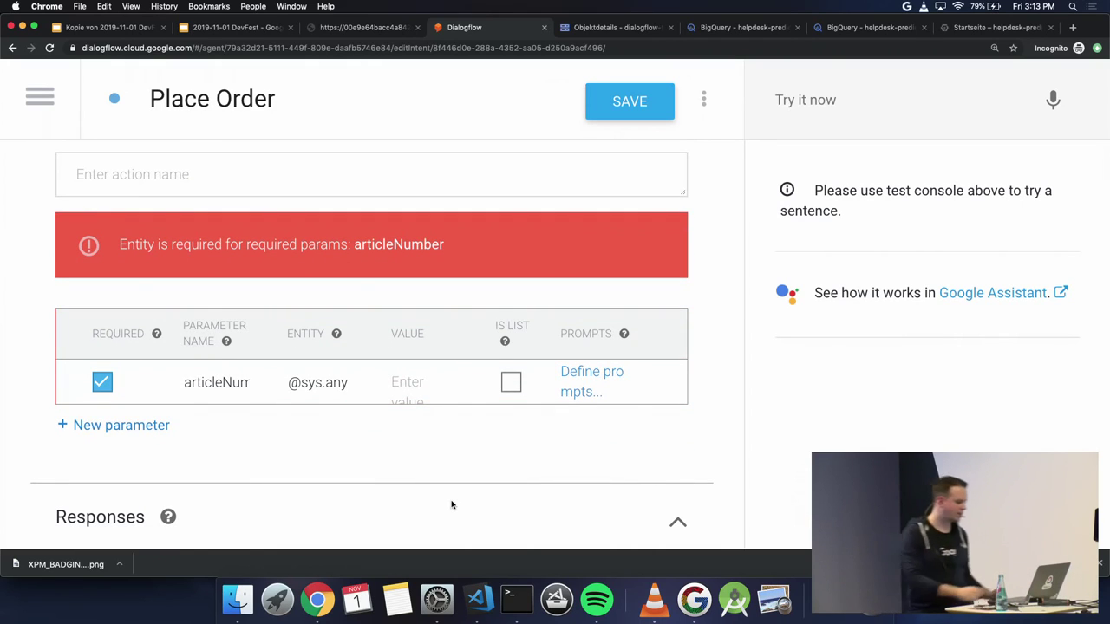
click(574, 392)
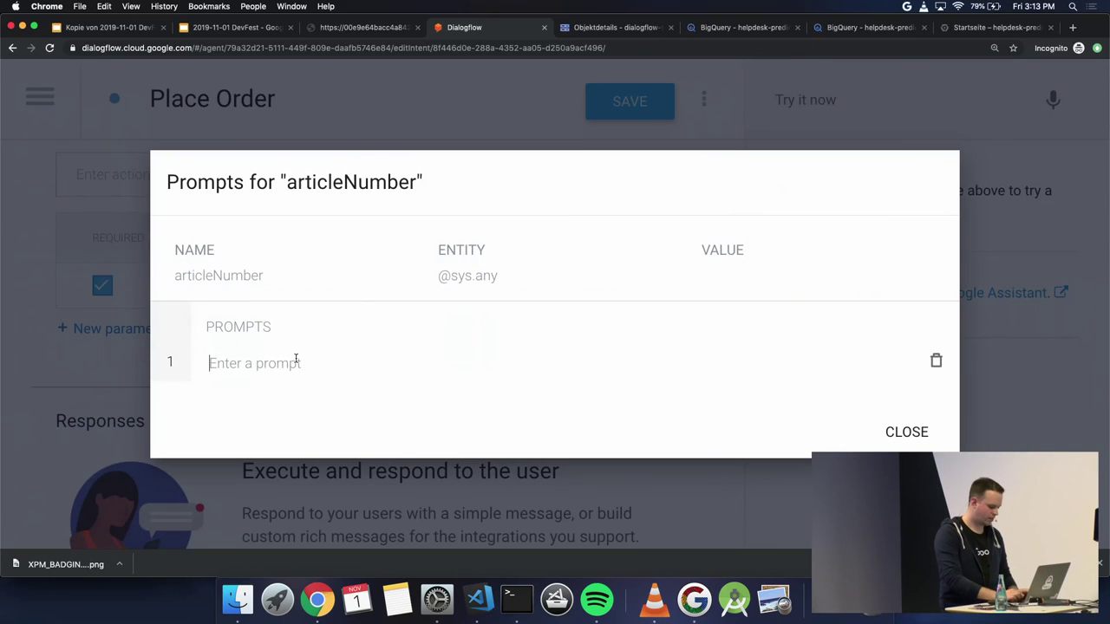
text(N)
key(BackSpace)
text(Please give the art)
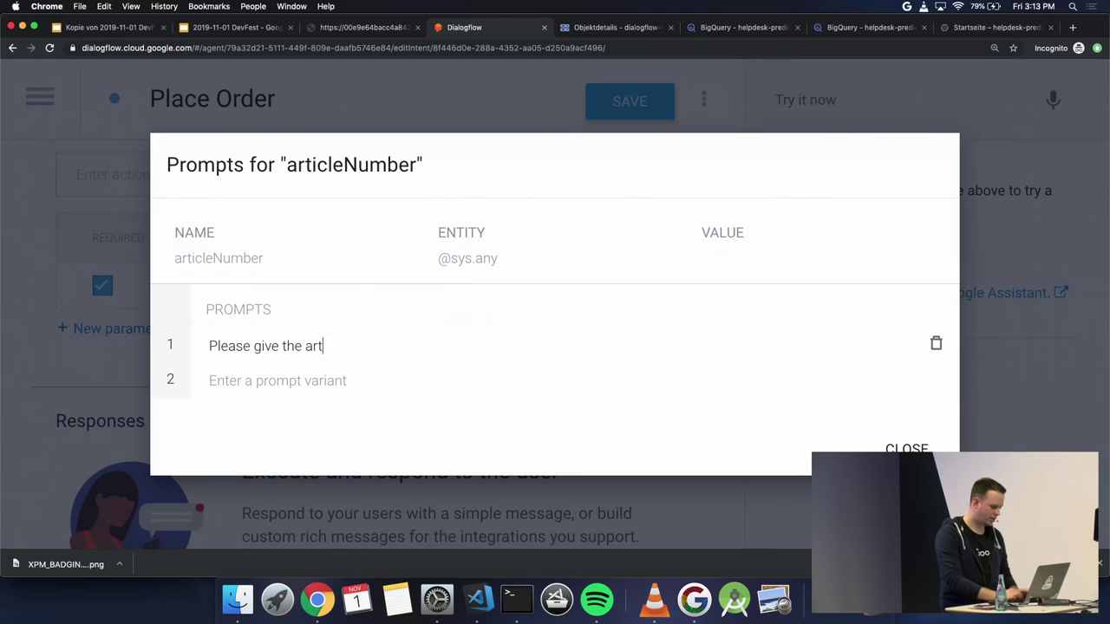
text(icle number)
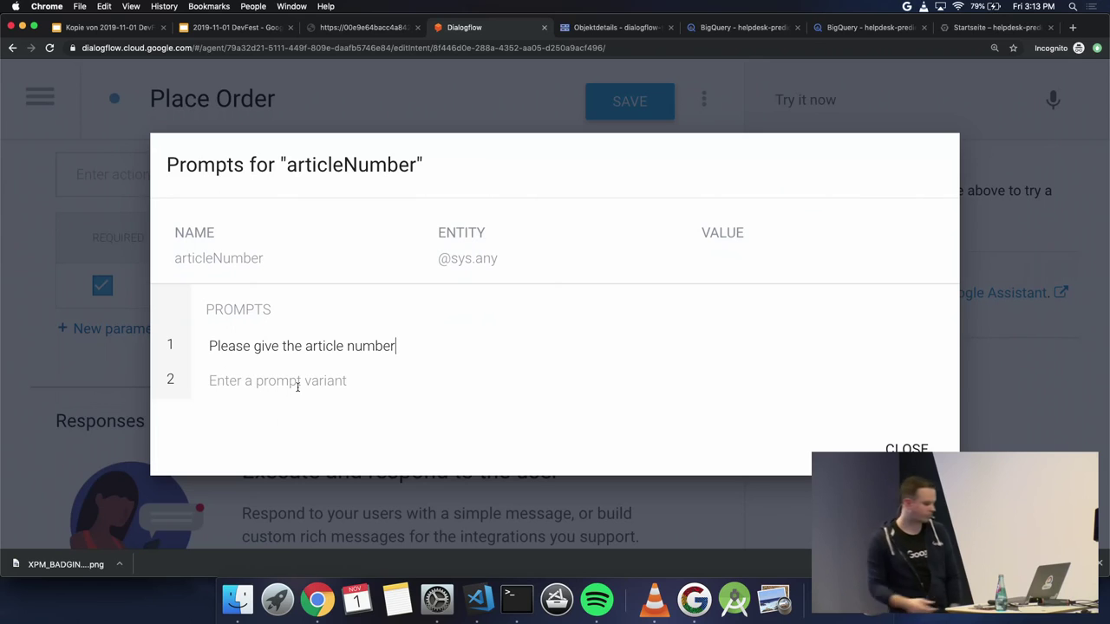
click(905, 448)
Add the text response "Great, how do you want to pay?" to the Place Order intent.
scroll(552, 353, down, 3)
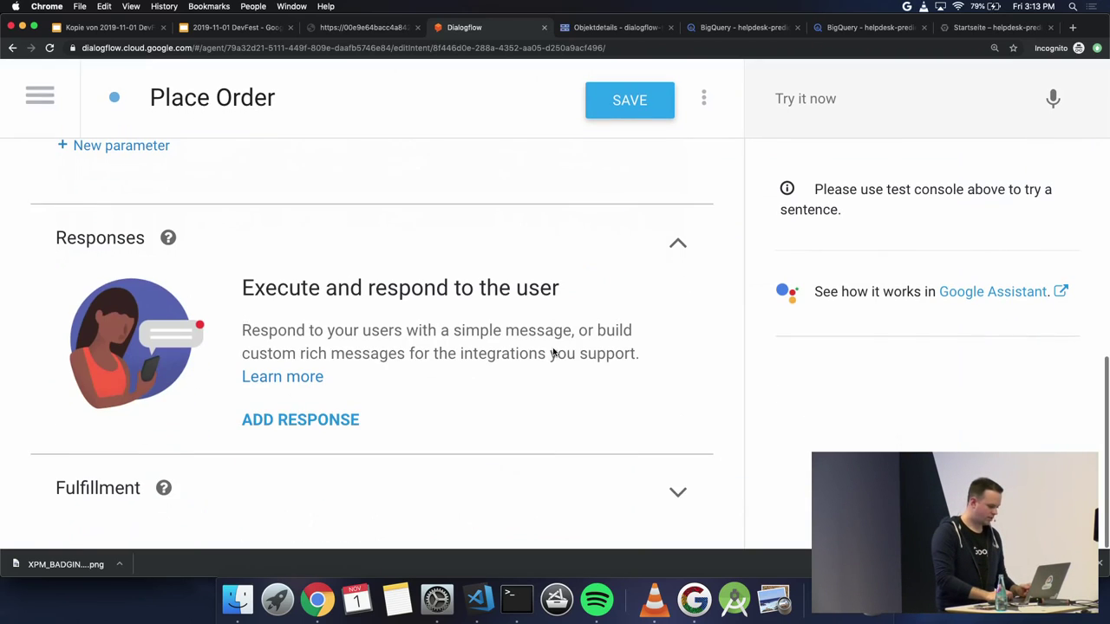
click(341, 429)
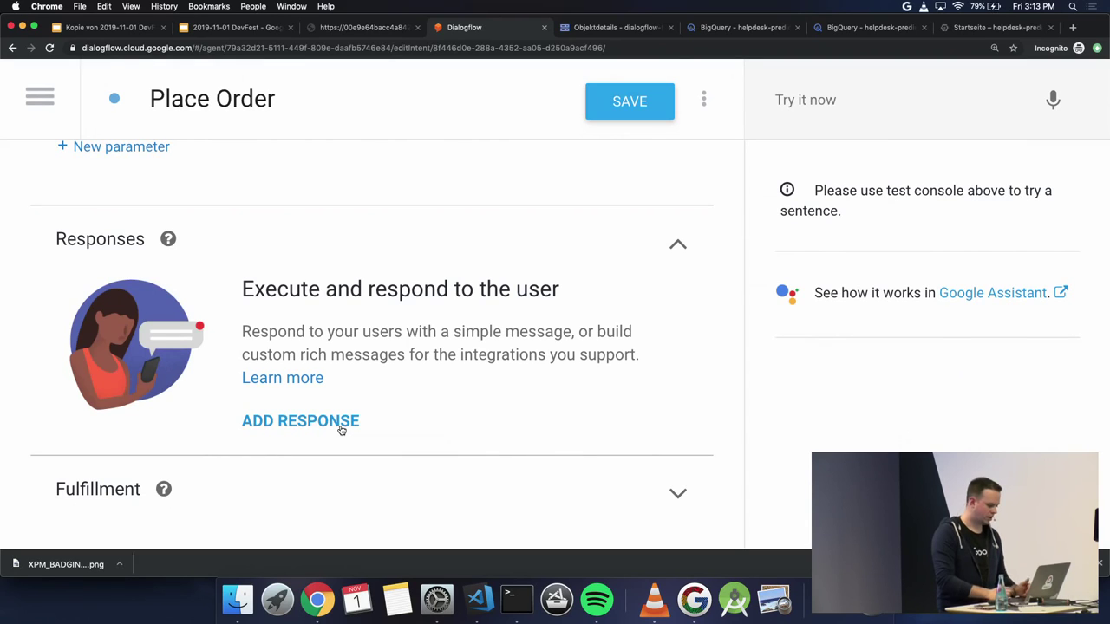
text(Great)
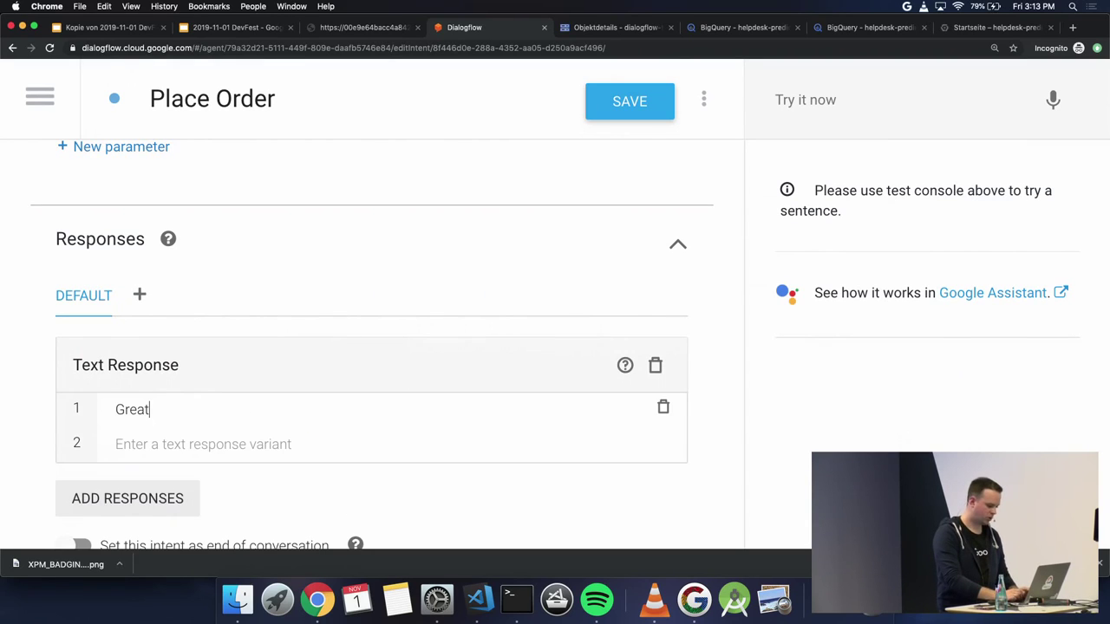
text(, how do you want to pay?)
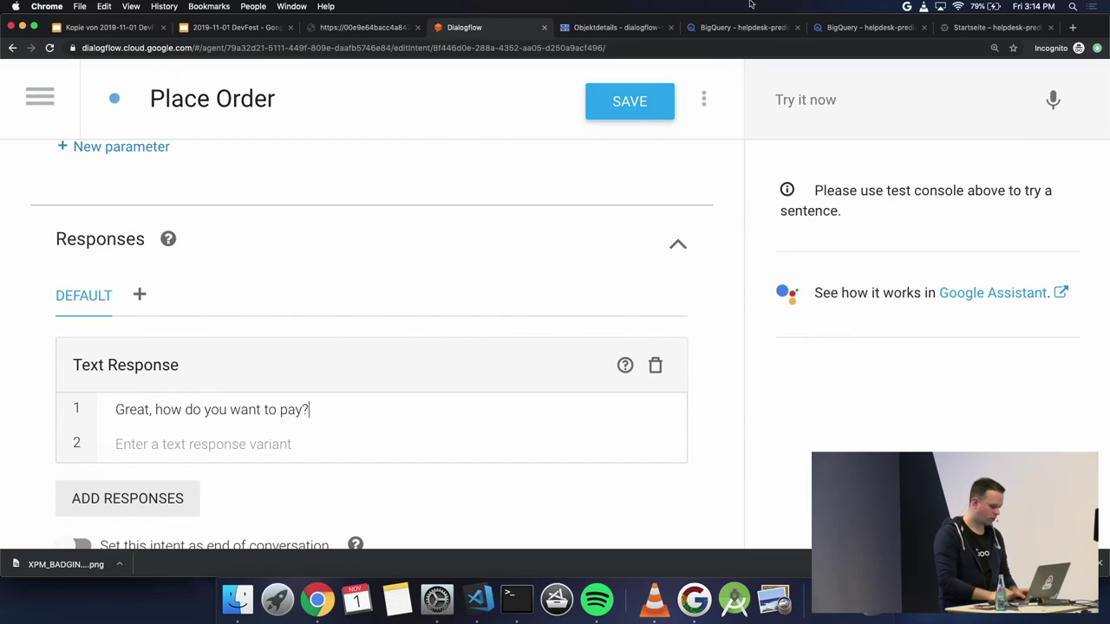
Save the Place Order intent and test the agent with the message "Hello there general kenobi".
click(646, 105)
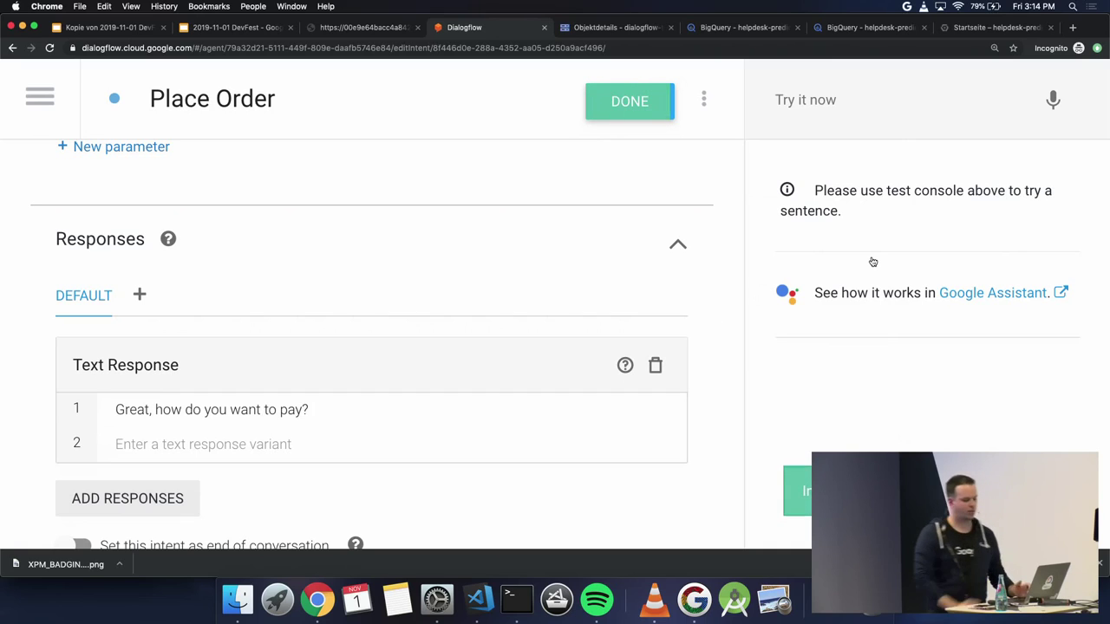
click(811, 101)
text(Hello)
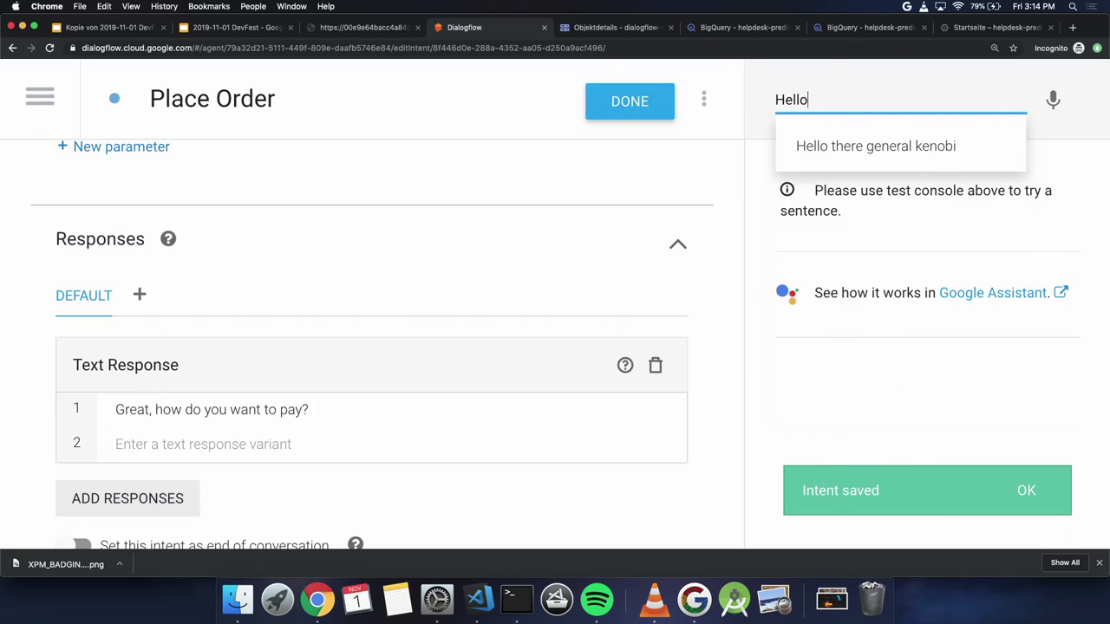
click(889, 146)
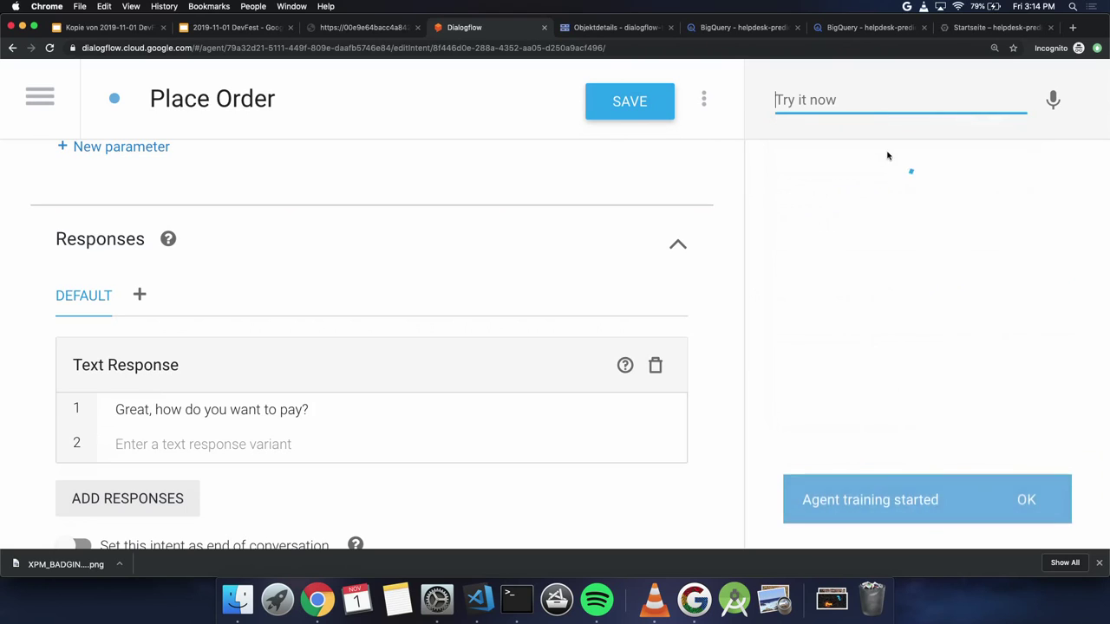
scroll(902, 338, down, 2)
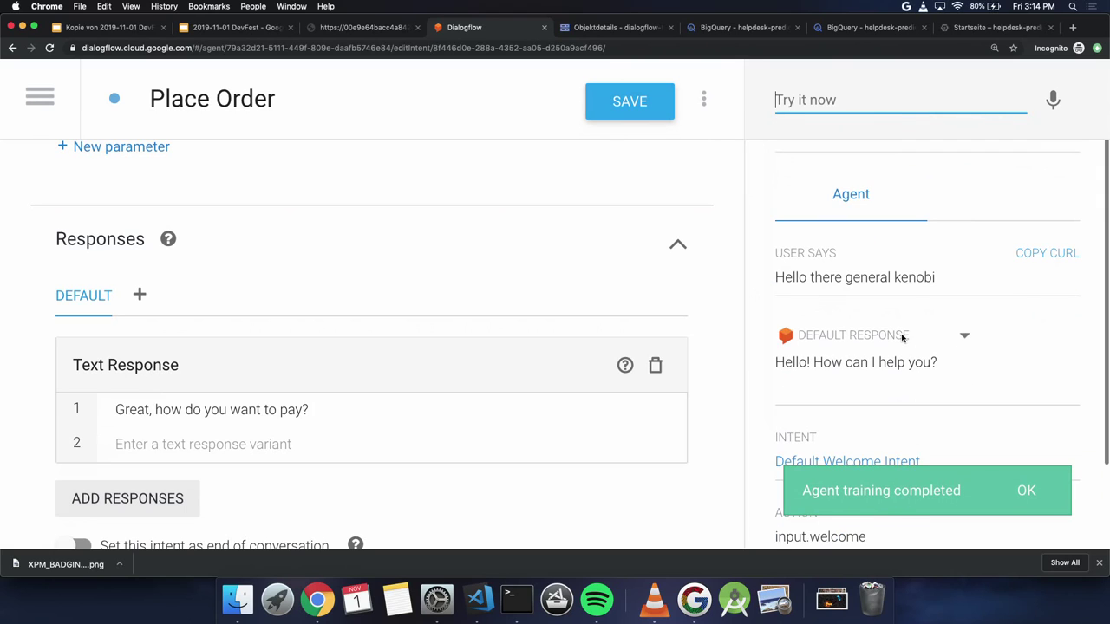
scroll(816, 362, up, 2)
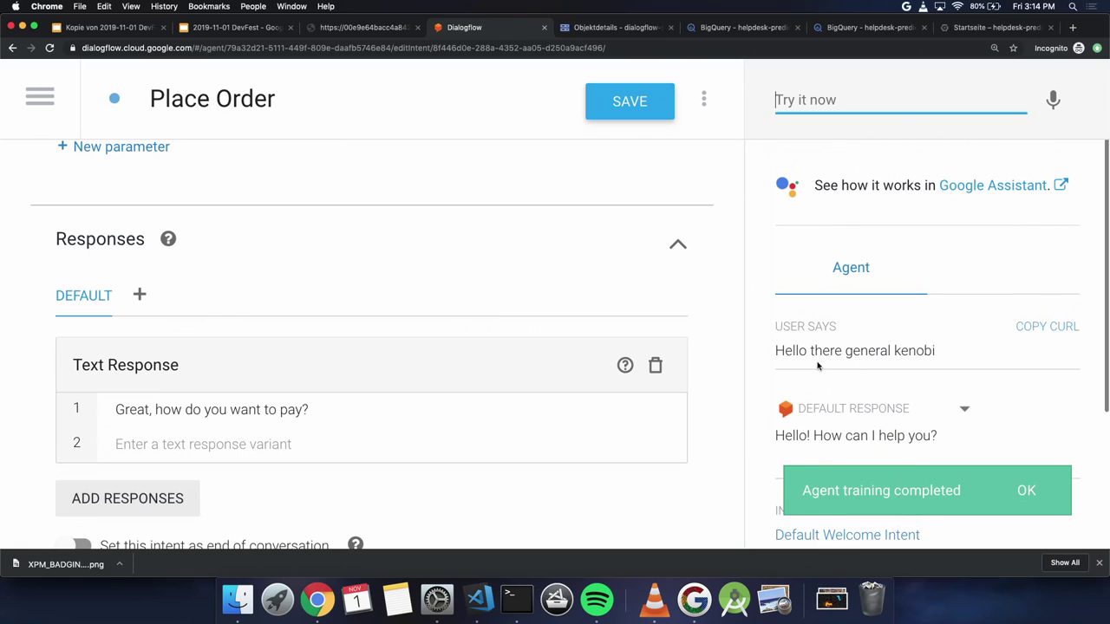
click(839, 111)
text(i)
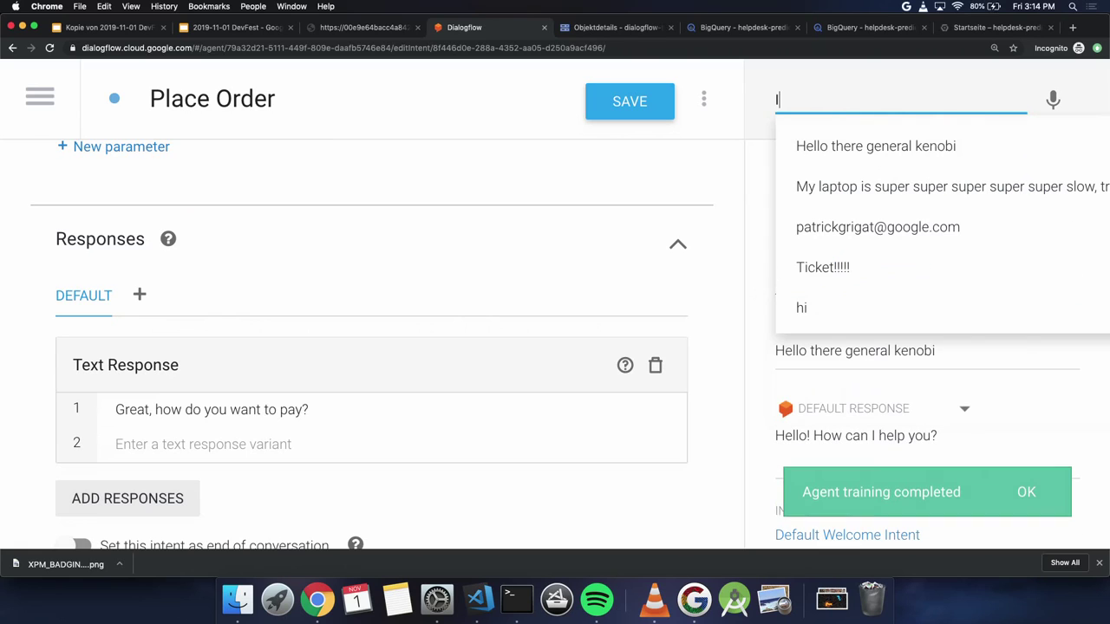
key(BackSpace)
text(Order!!)
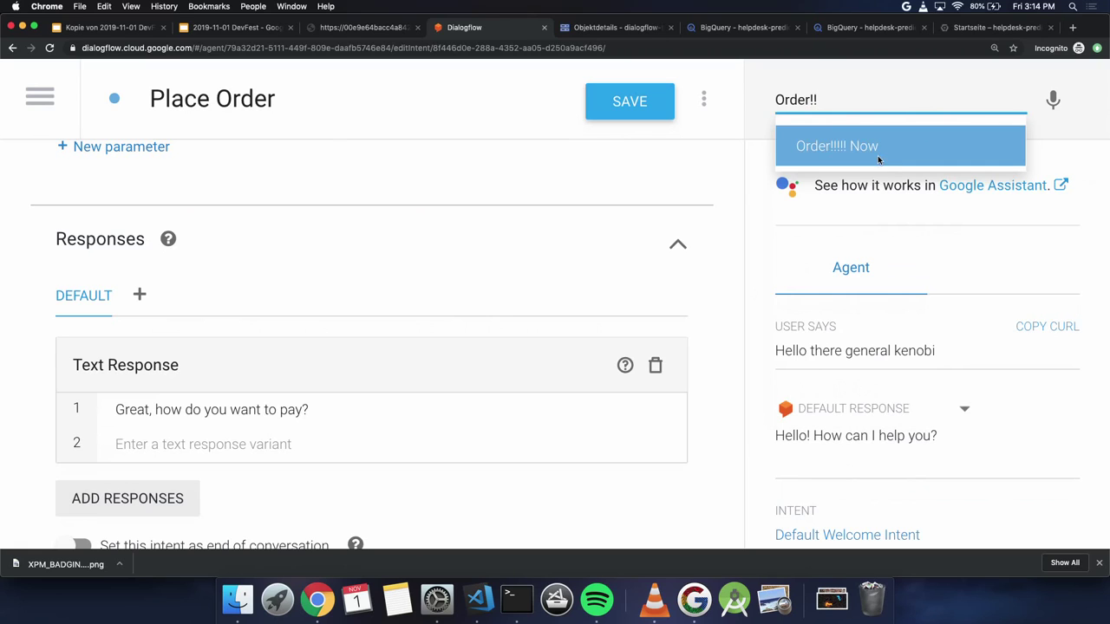
click(878, 148)
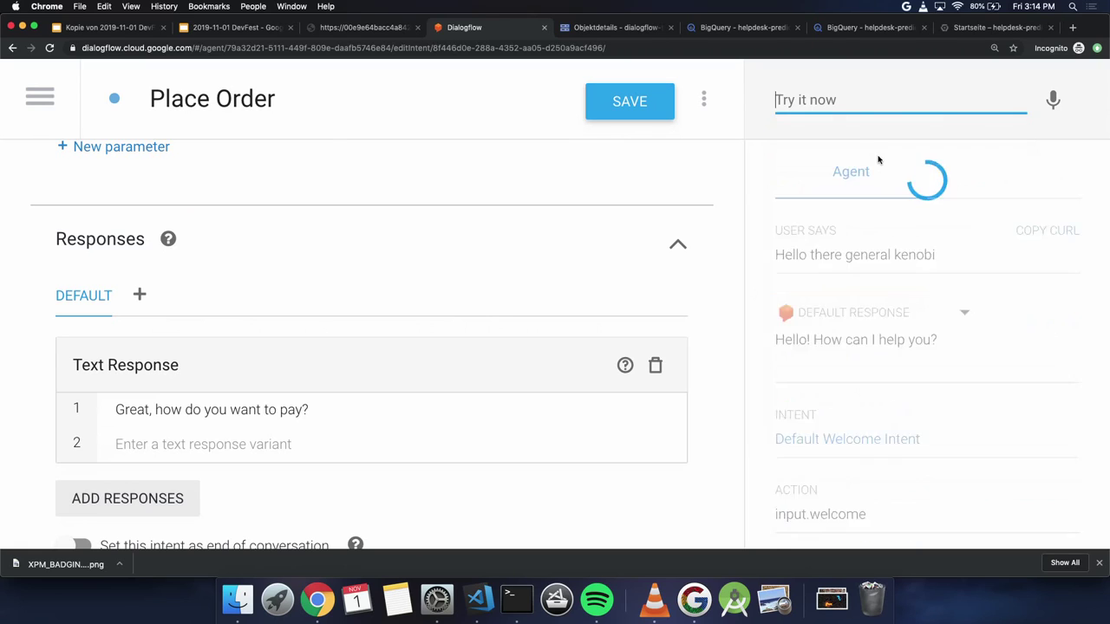
scroll(896, 412, down, 2)
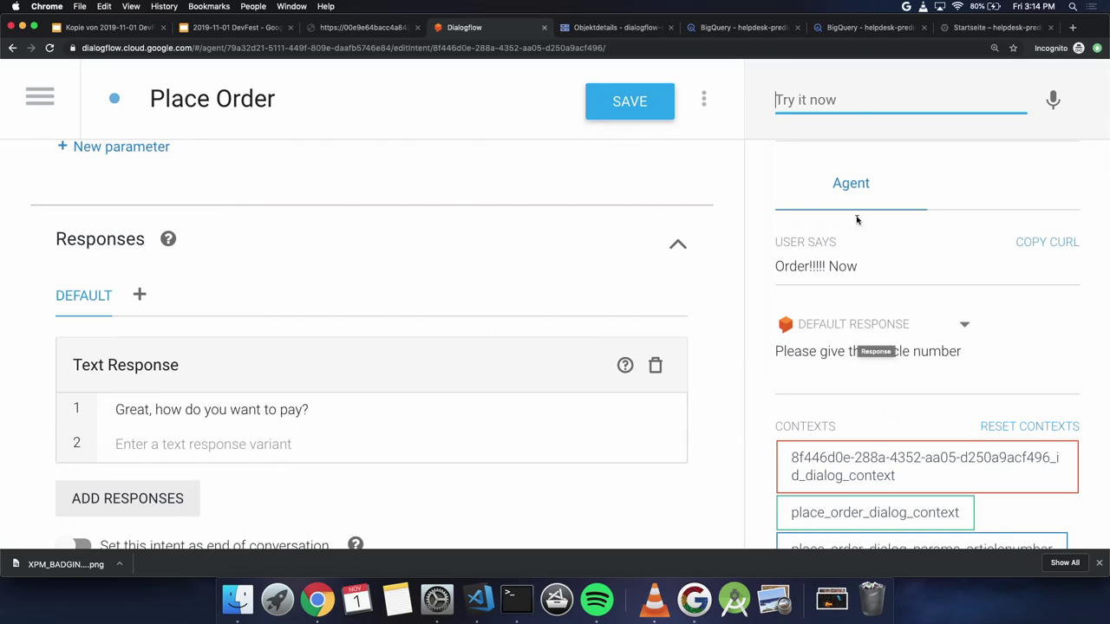
text(79237849283948)
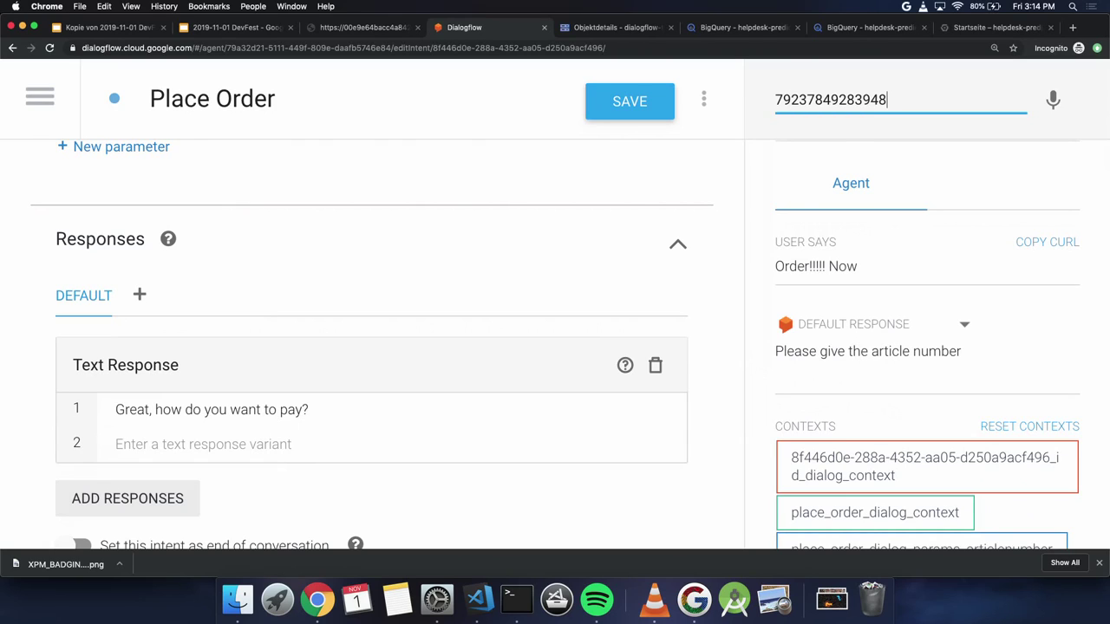
key(Return)
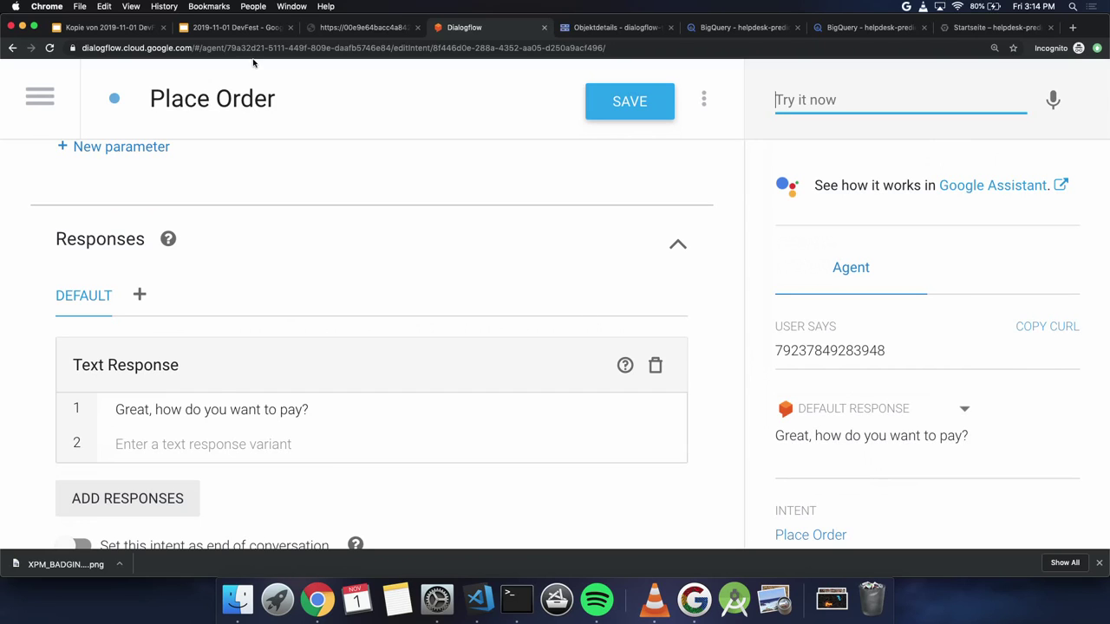
Switch to the 2019-11-01 DevFest presentation in Google Slides, present it full screen from slide 16 and advance one slide.
click(223, 27)
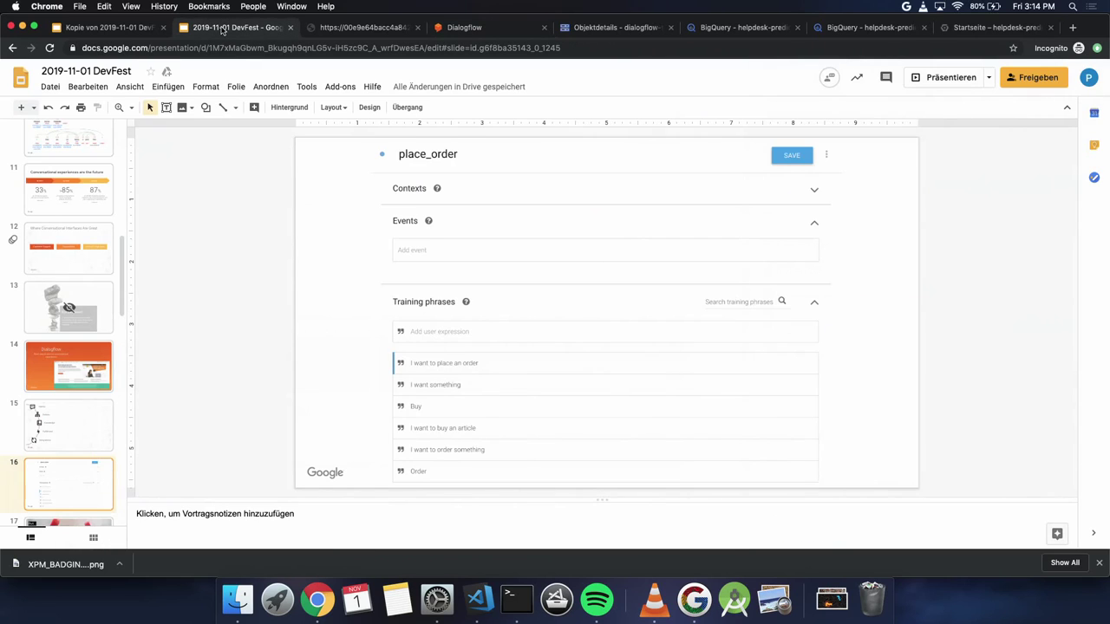
click(948, 83)
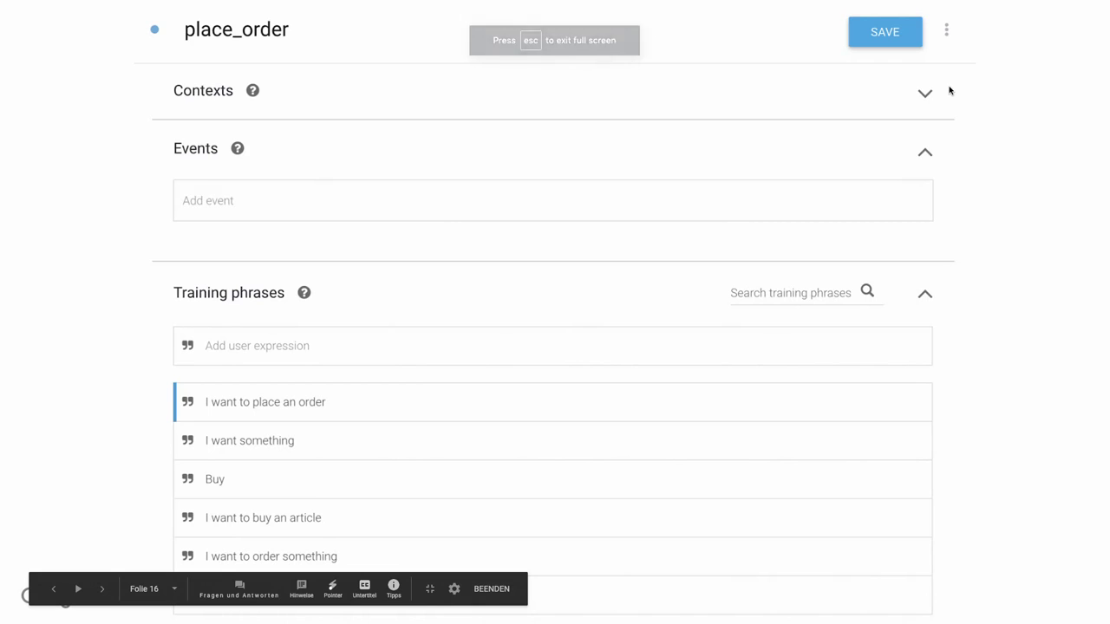
key(Right)
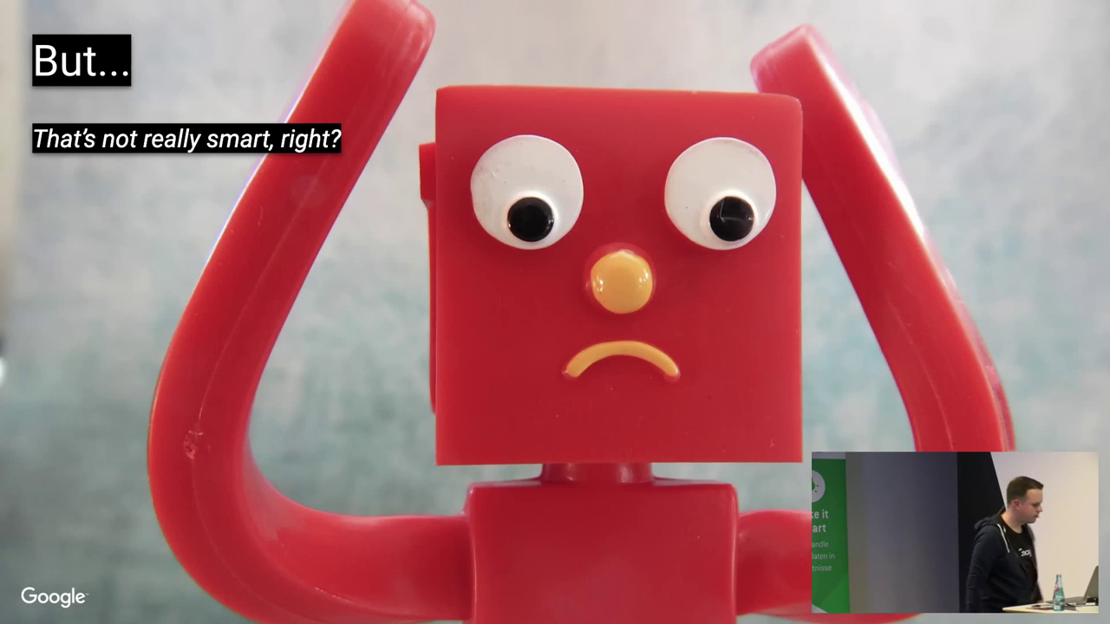